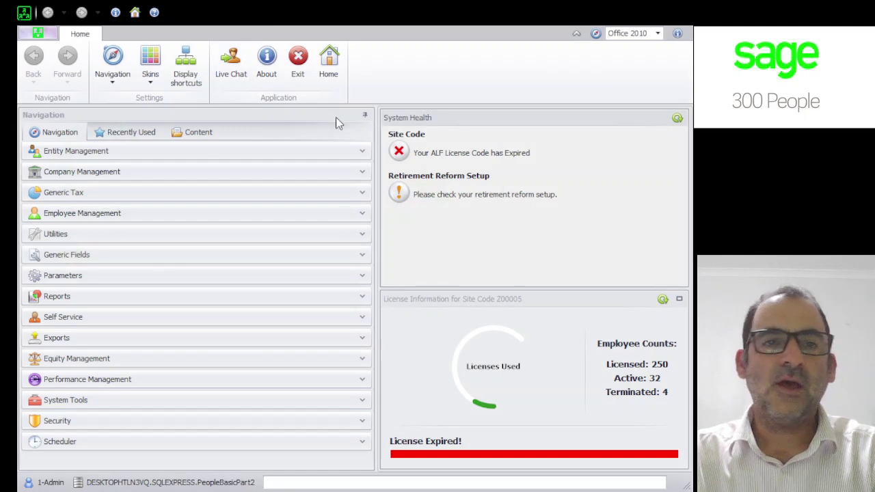
Expand Employee Management and open the Employees list for 001 - Purple Productions
click(362, 214)
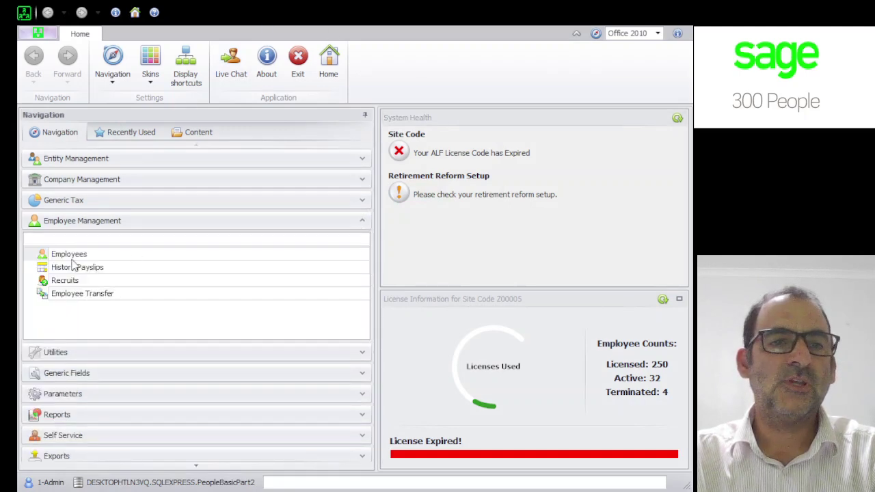
click(72, 256)
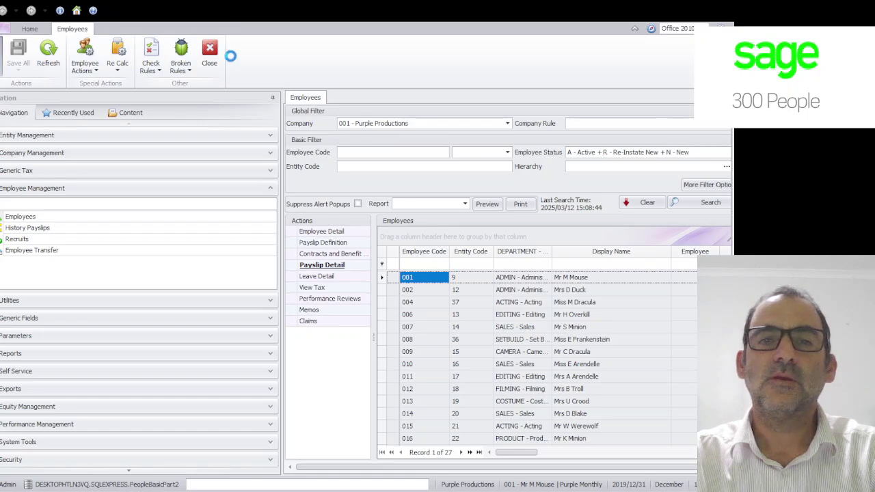
Insert a blank employee record (28 of 28) and collapse the navigation panel to widen the form
key(Return)
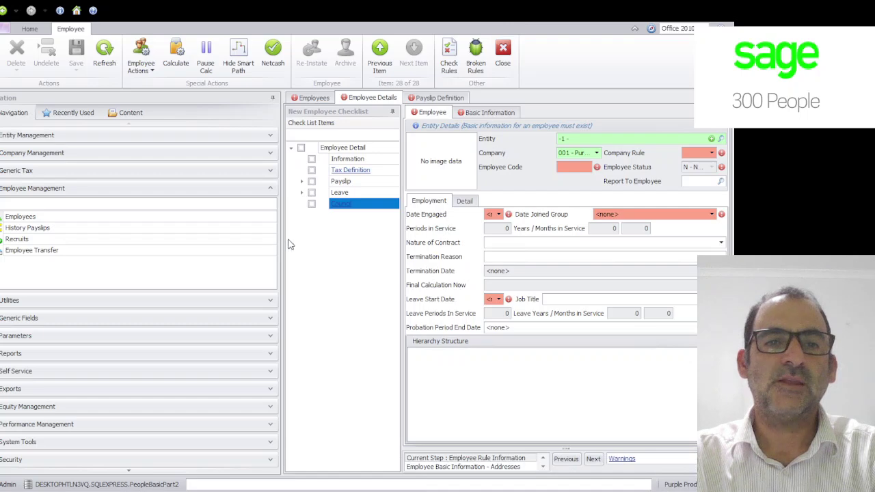
drag(285, 245, 57, 235)
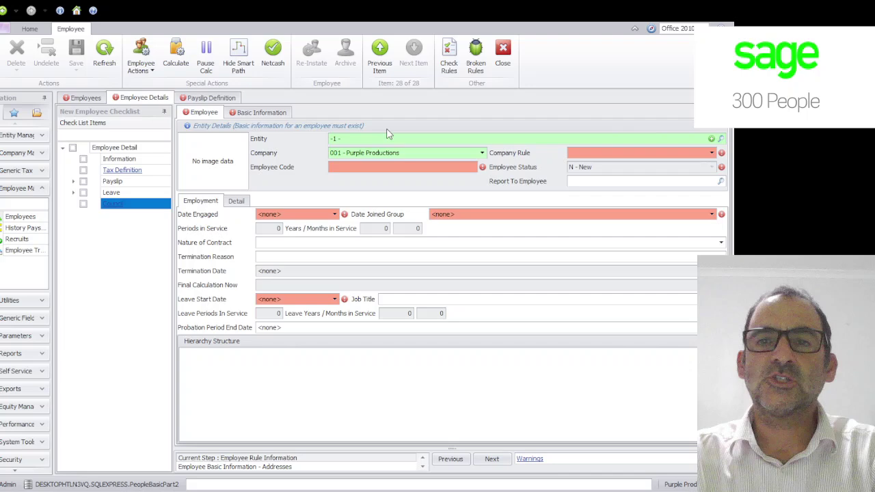
On Basic Information, enter title Mr, the initials, first name and last name
click(265, 113)
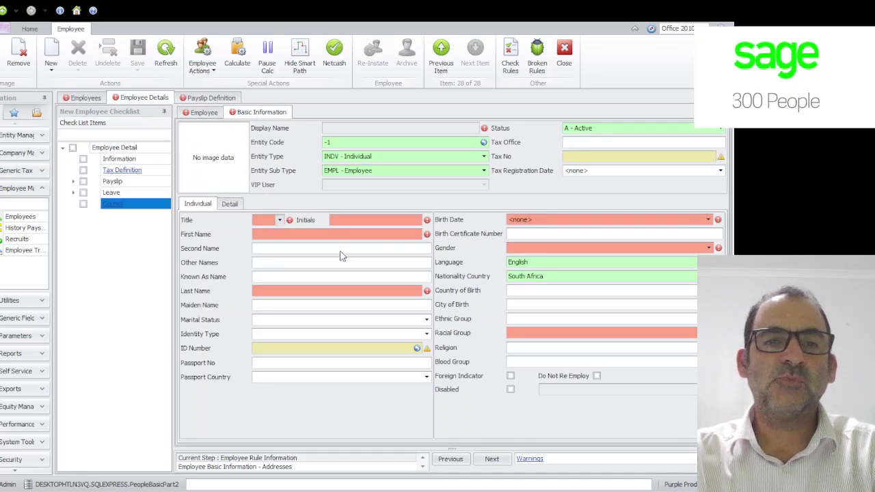
text(mr)
click(370, 220)
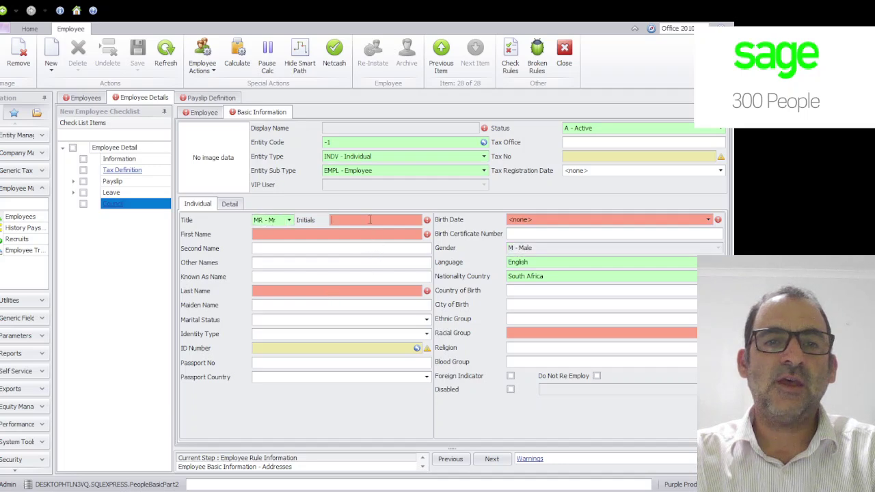
text(M)
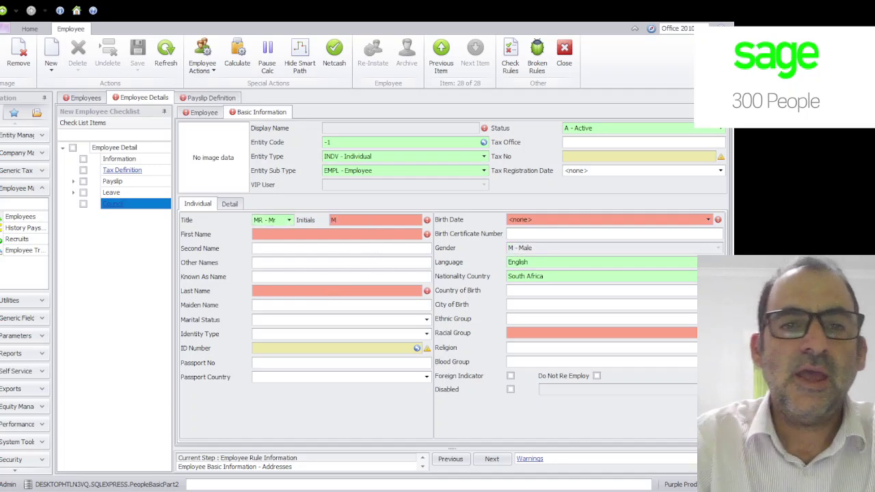
click(333, 234)
text(Mala)
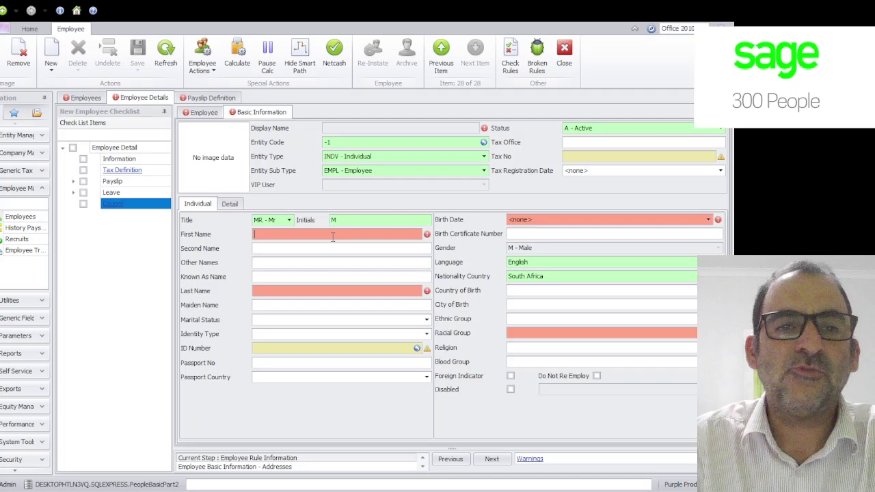
text(n)
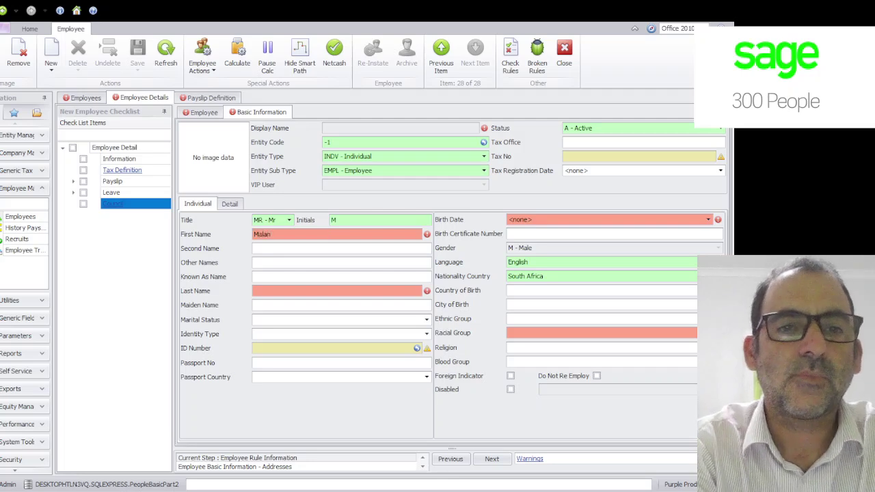
key(Tab)
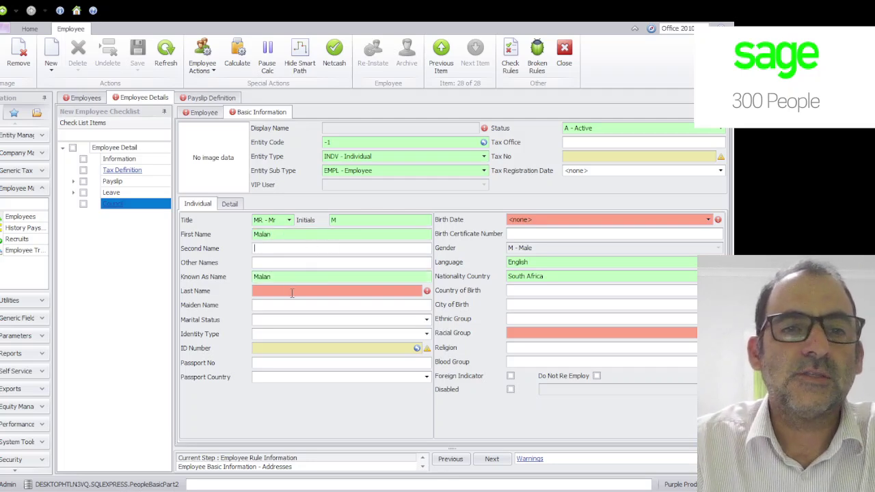
click(292, 292)
text(S)
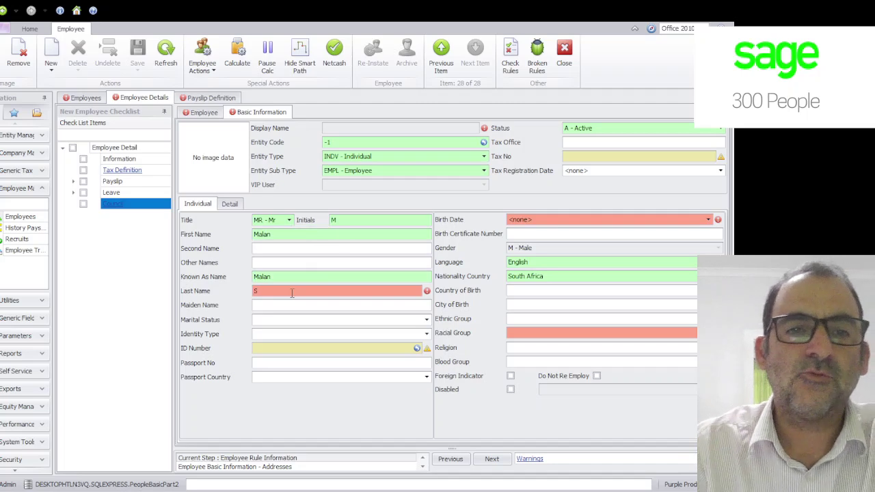
key(Tab)
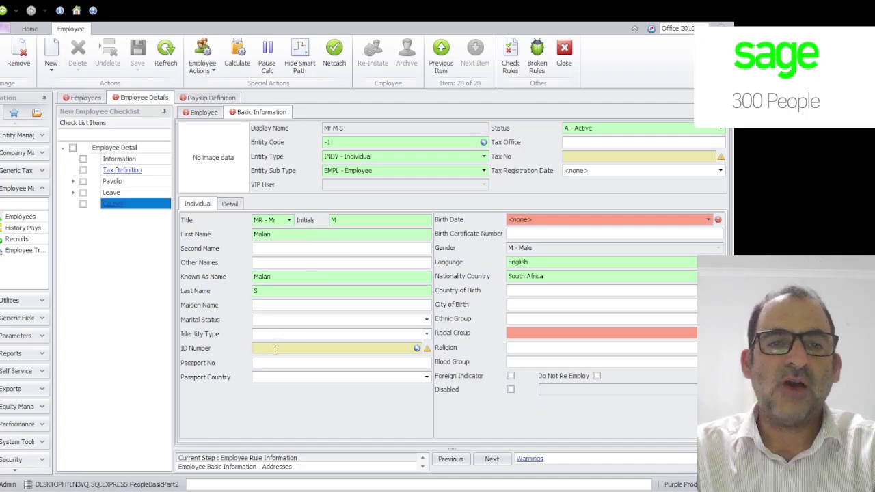
Set birth date 1980/01/01 and racial group W - White
click(541, 220)
text(1980/)
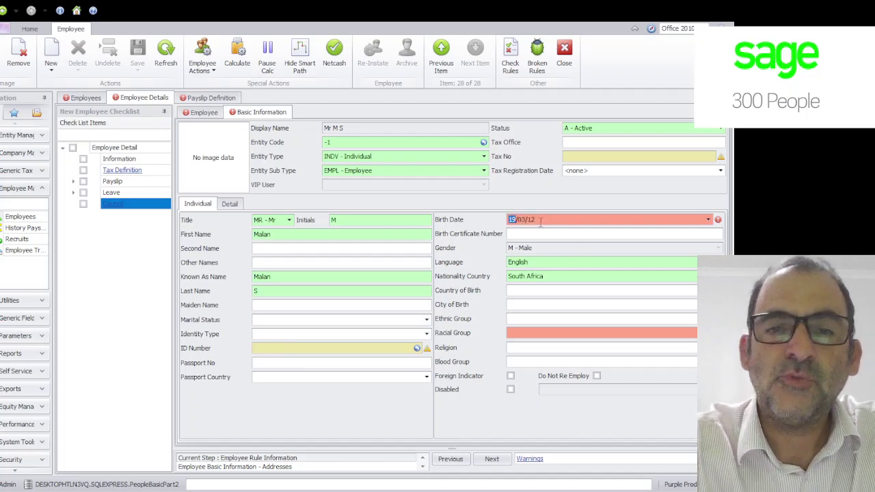
text(01/01)
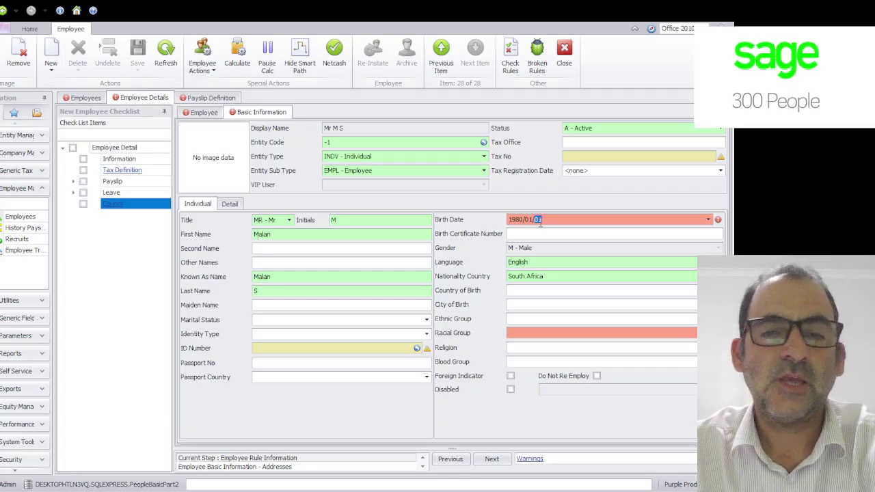
key(Tab)
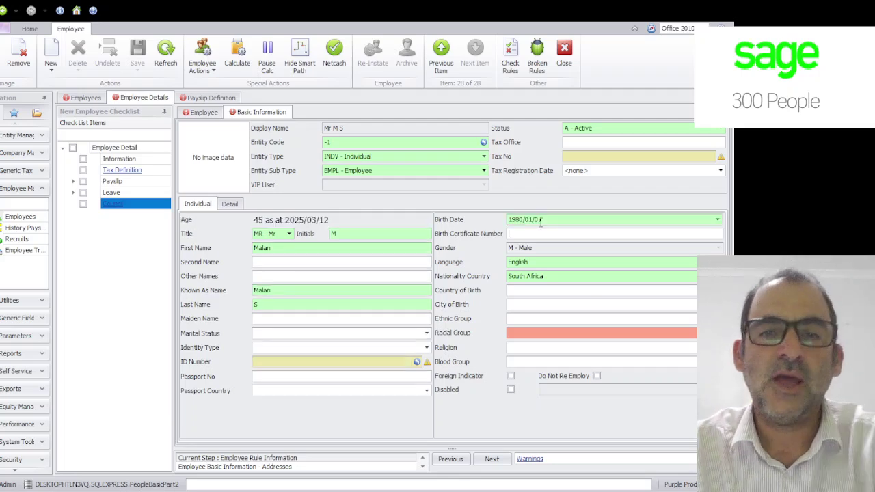
click(591, 233)
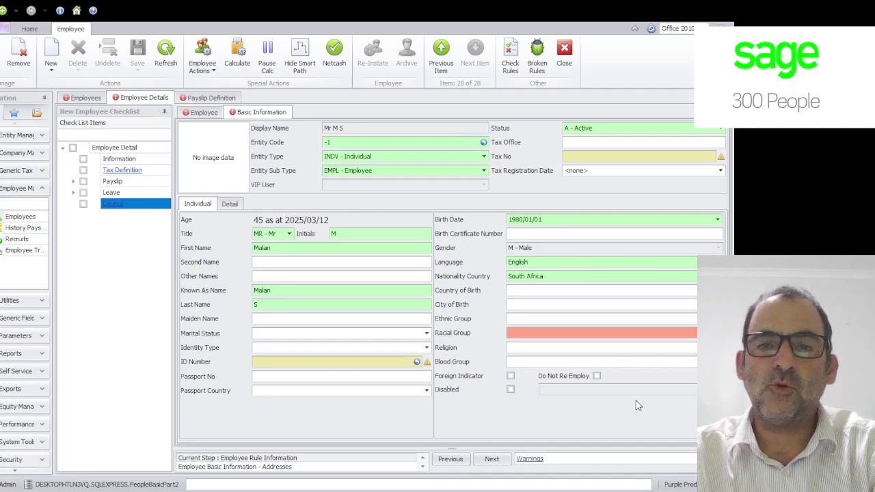
key(w)
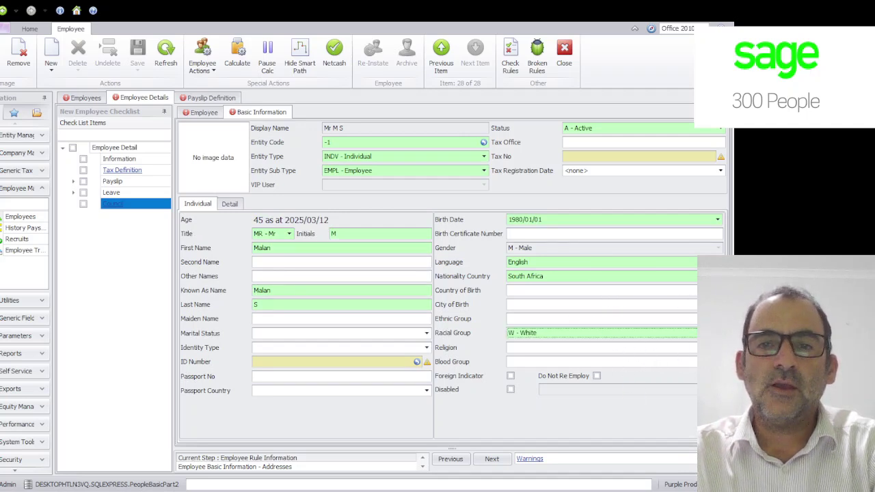
key(Tab)
click(602, 290)
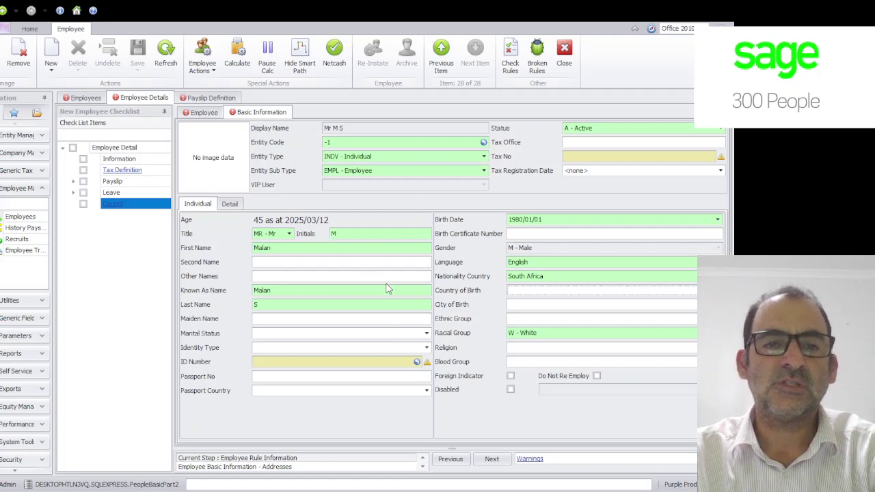
In Address Details, add a new address row marked as both physical and postal
click(205, 207)
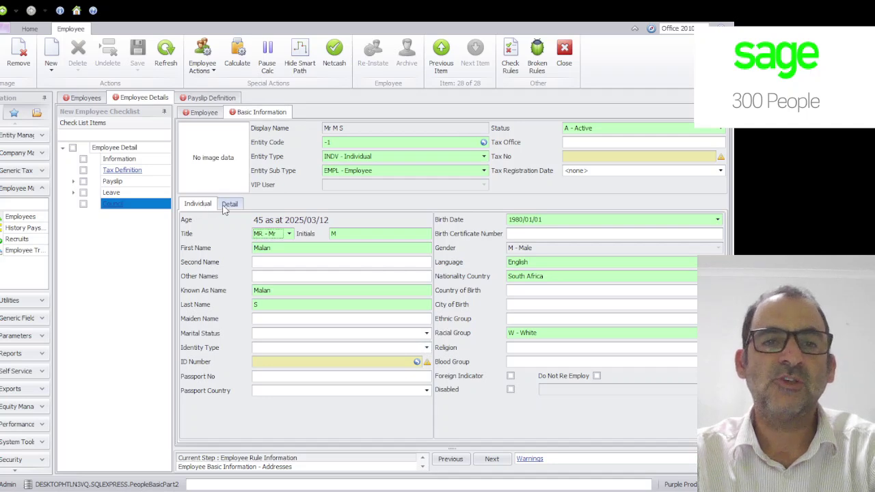
click(232, 207)
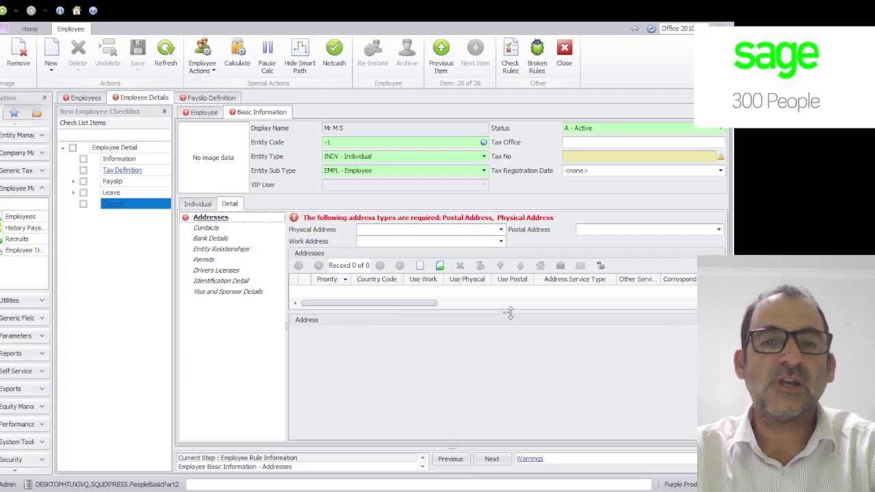
drag(510, 312, 512, 335)
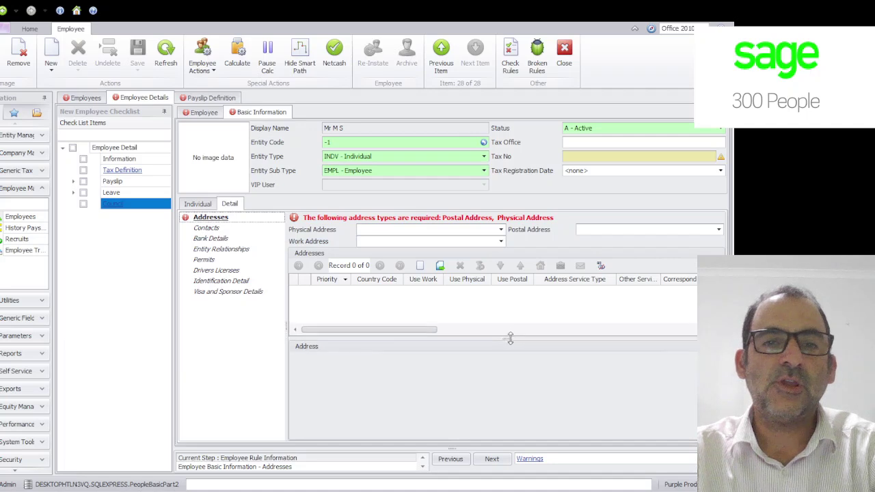
click(419, 267)
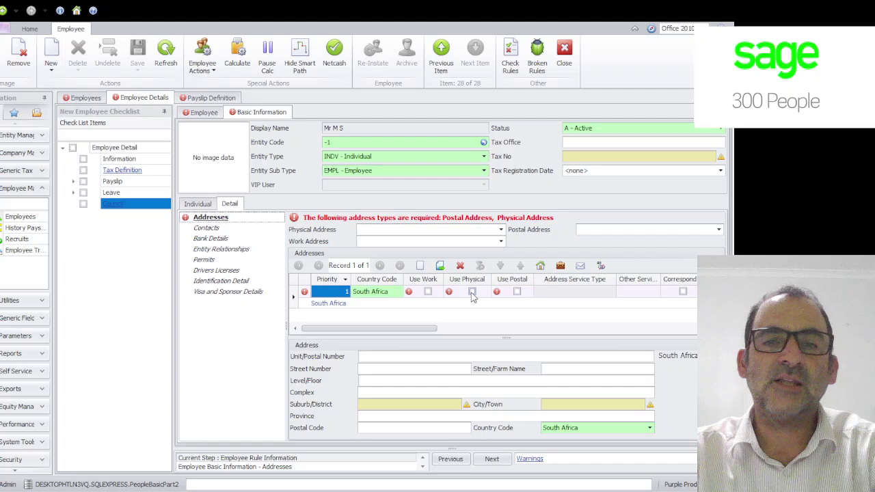
click(472, 292)
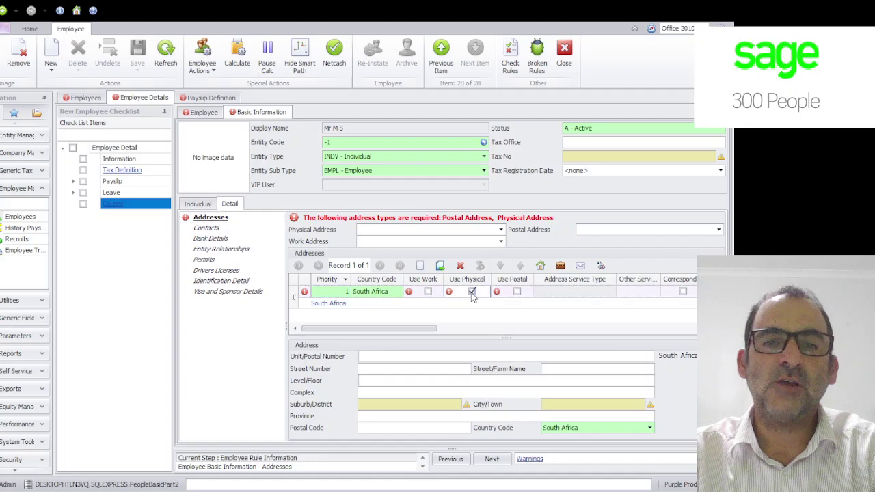
click(517, 292)
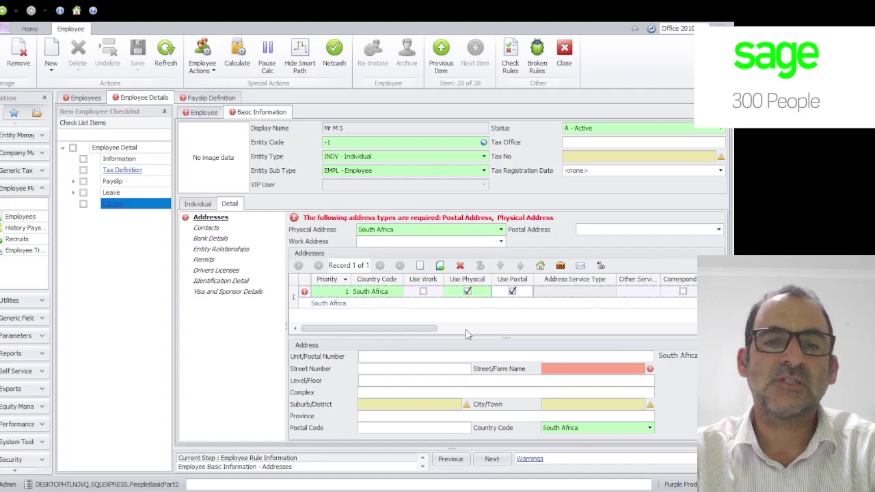
click(492, 356)
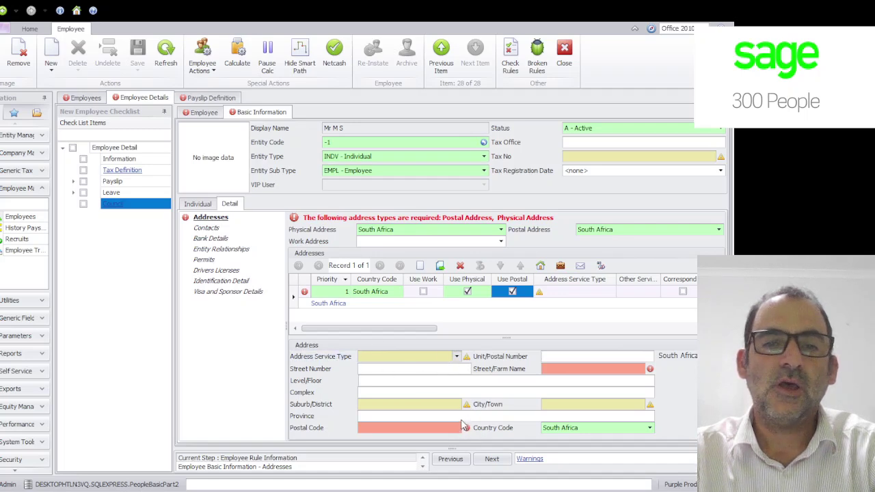
Fill in the street number, street name and postal code, then untick Use Postal
click(571, 369)
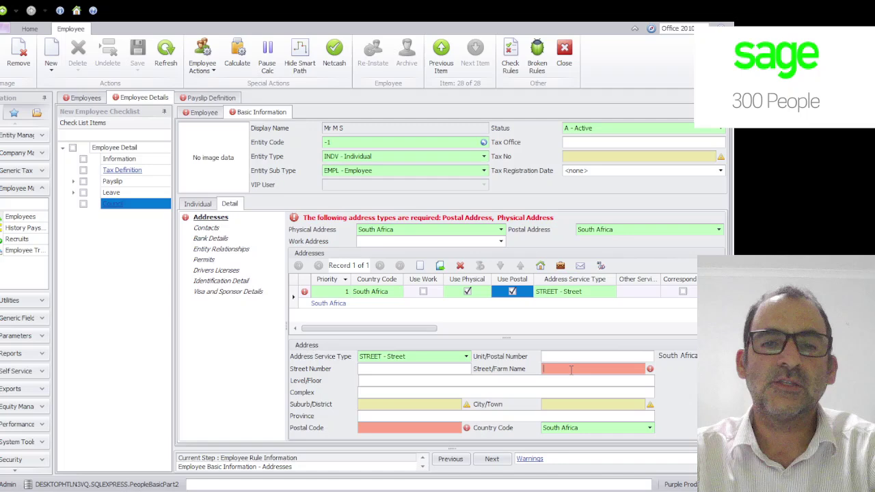
click(405, 373)
text(3)
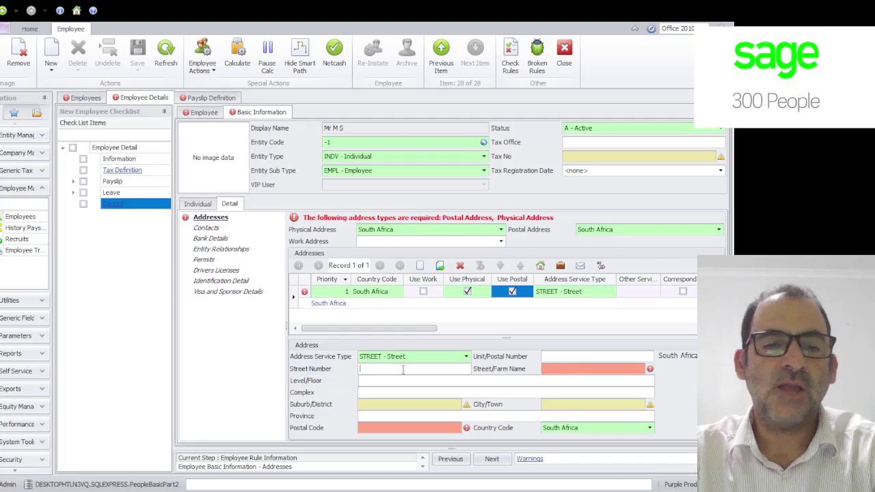
click(571, 369)
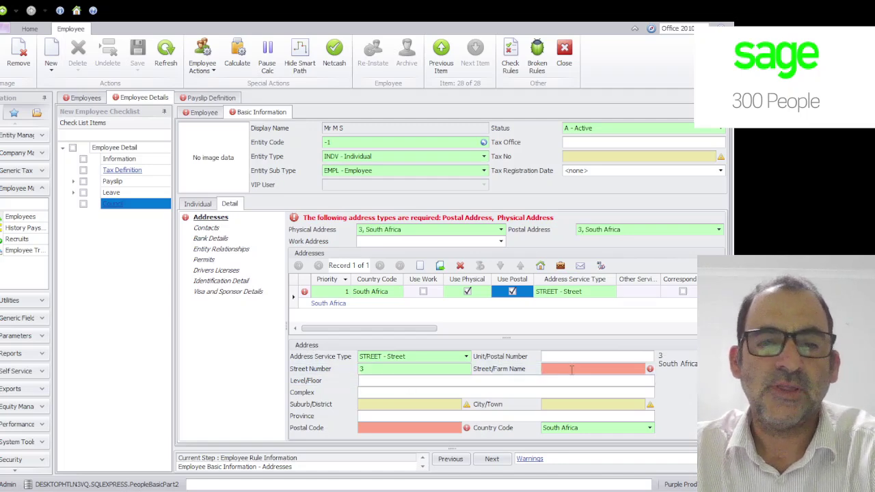
text(e)
click(401, 428)
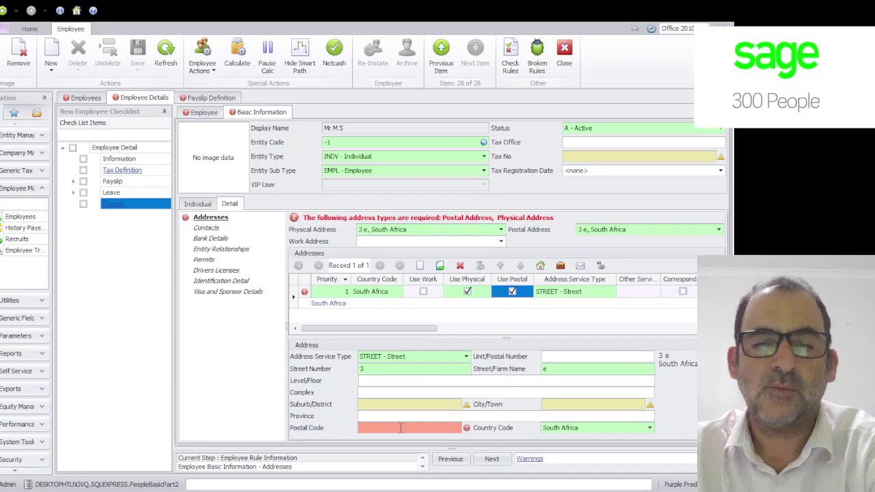
text(8888)
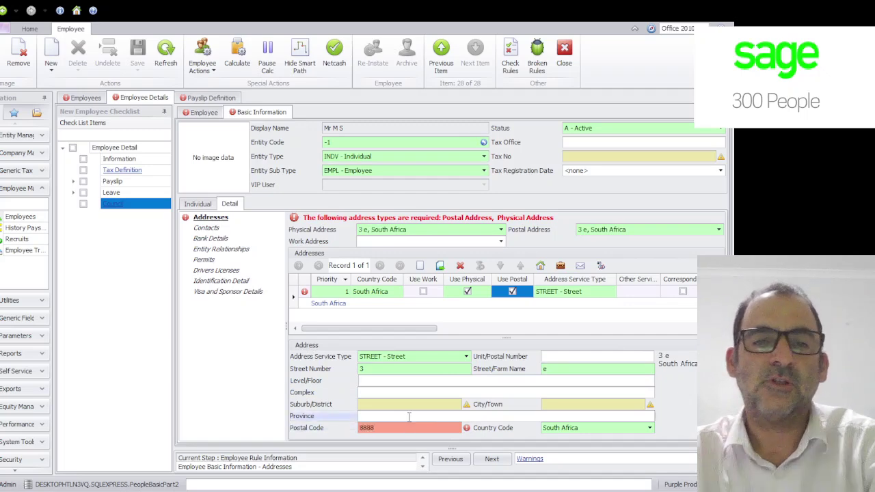
key(Tab)
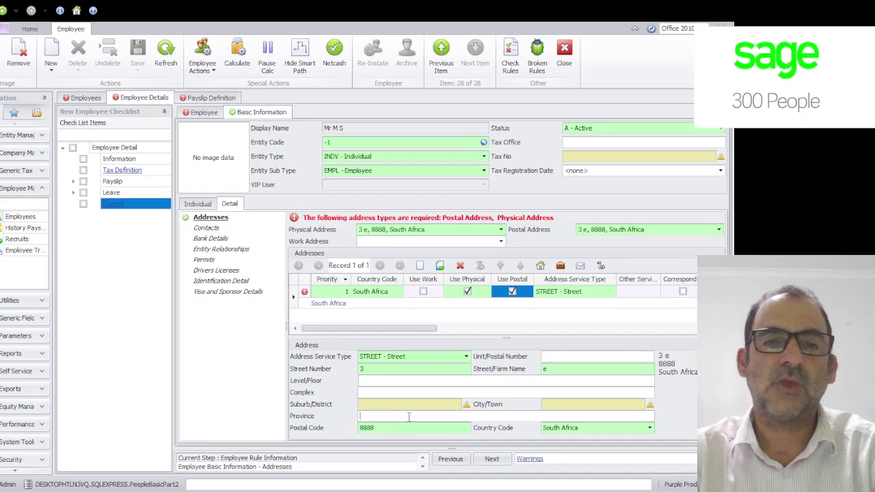
click(513, 291)
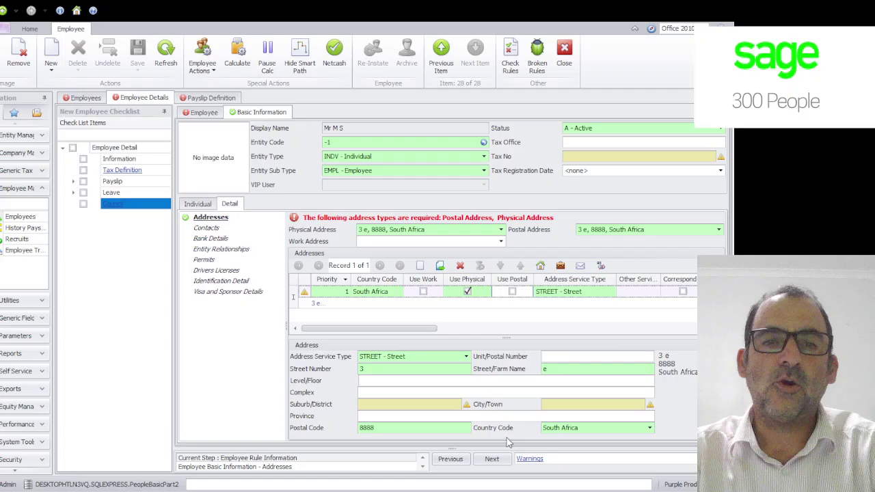
Add a second, postal address of type PO - P O Box with box number, post office and postal code
click(420, 265)
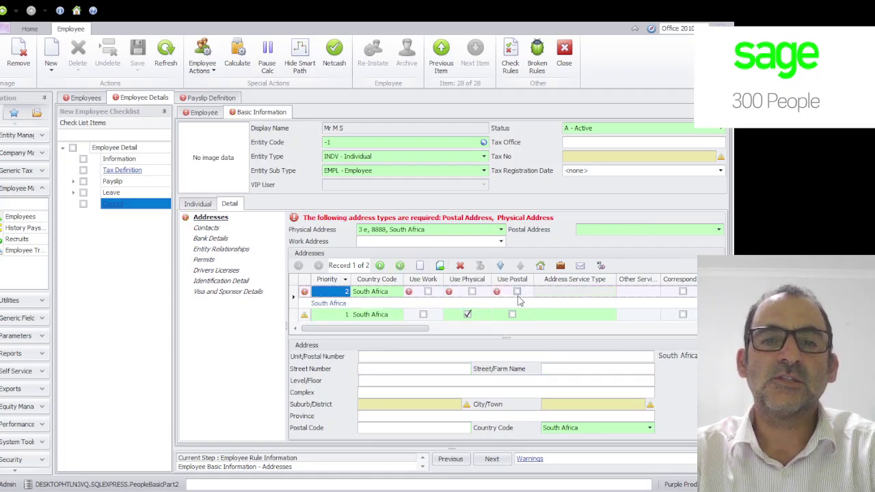
click(517, 292)
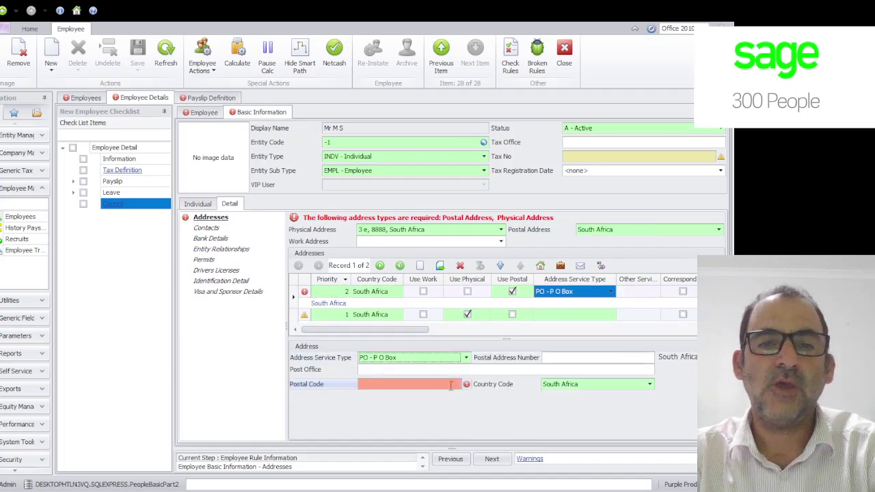
click(560, 360)
text(3)
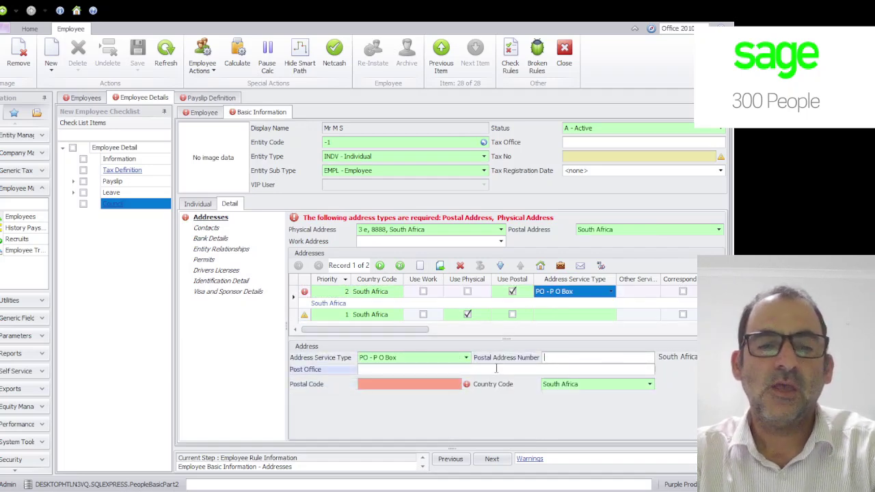
key(Tab)
text(e)
click(422, 387)
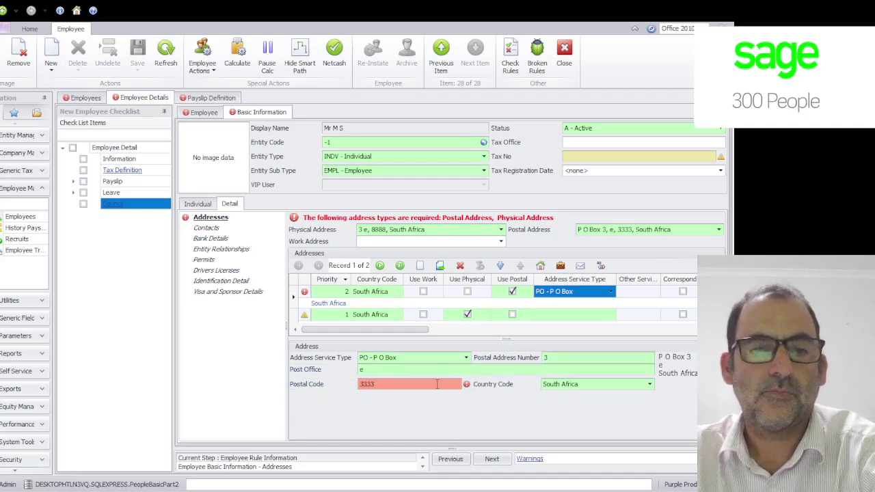
key(Tab)
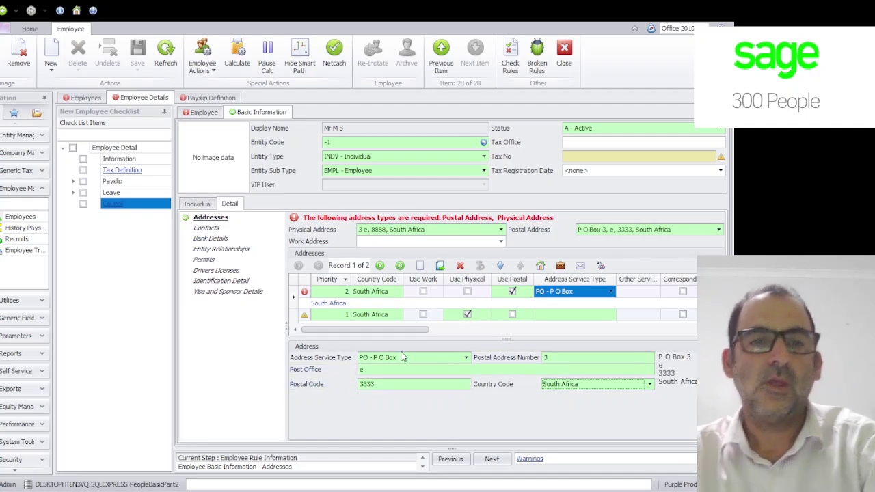
Under Contacts > Bank Details, enter the account number, type CA - Current Account, bank ABSA (branch 632005)
click(206, 228)
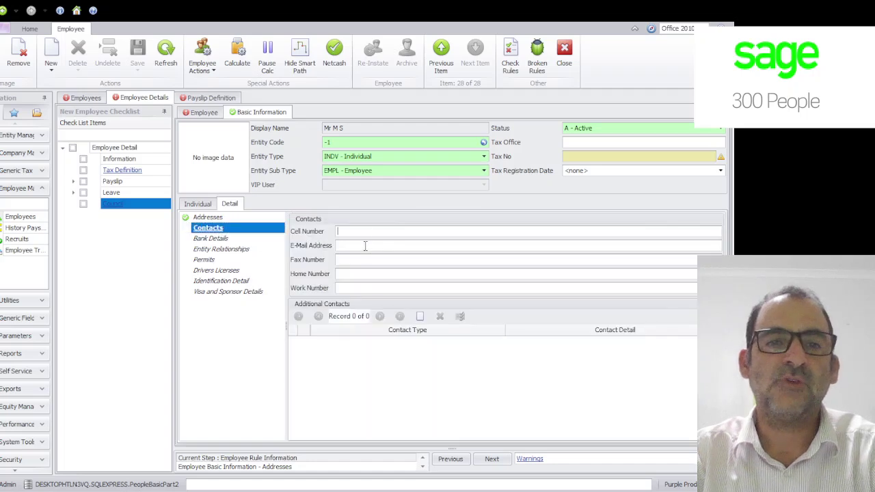
click(230, 239)
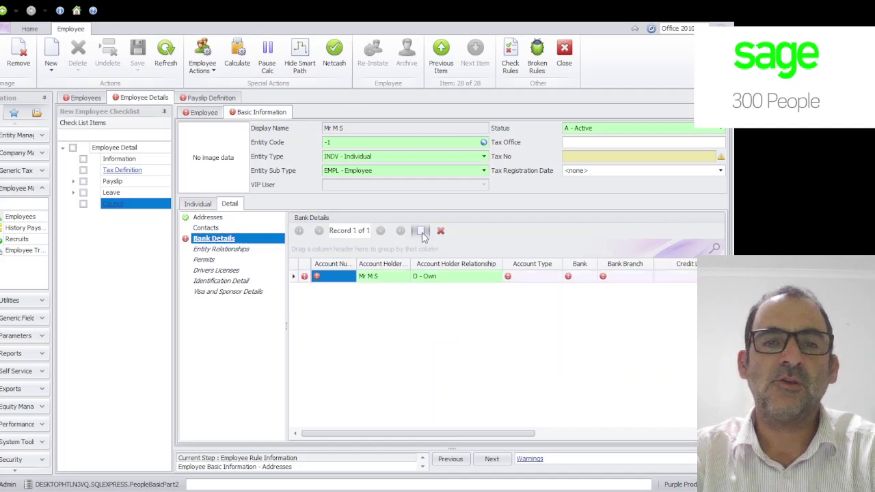
click(350, 279)
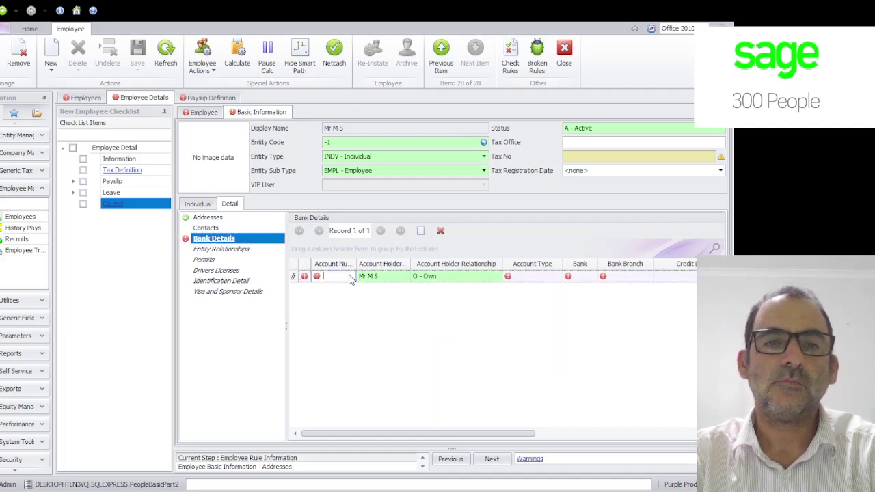
text(1111)
click(527, 280)
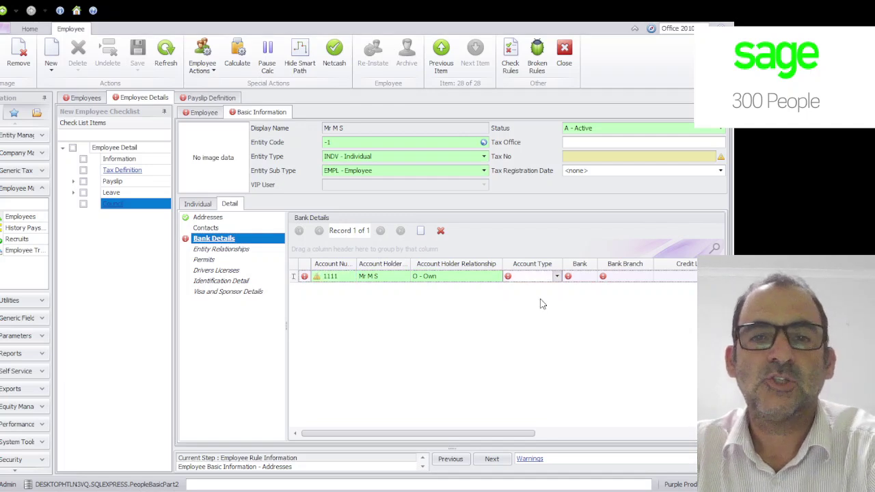
text(c)
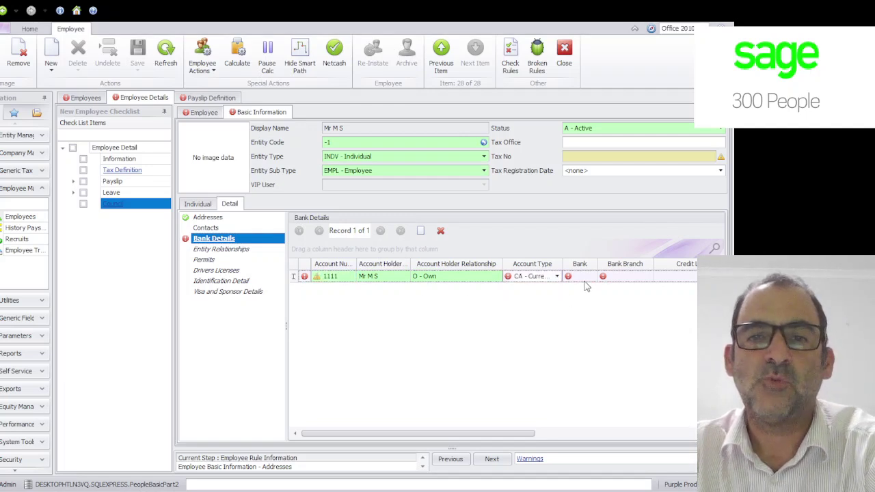
key(Tab)
click(547, 283)
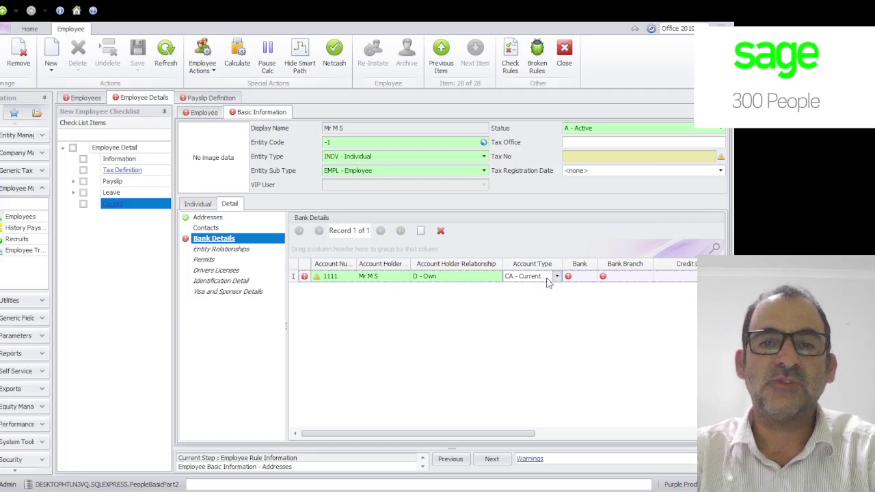
click(583, 279)
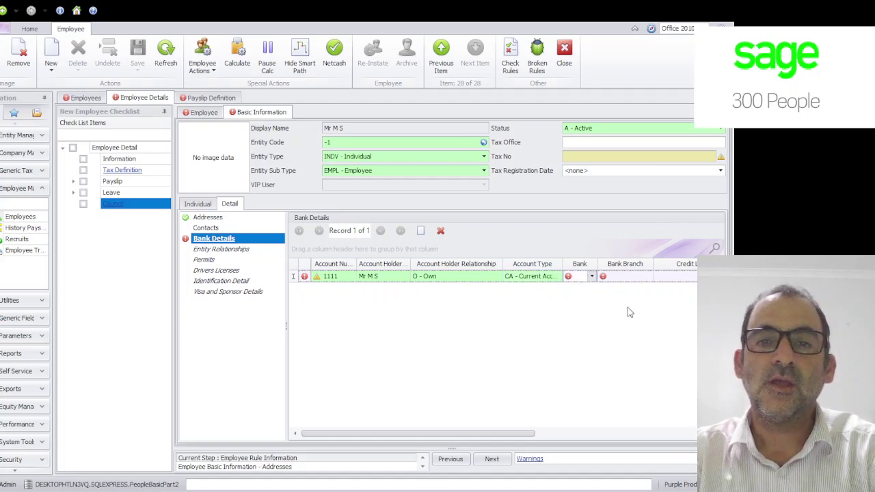
text(ABSA -)
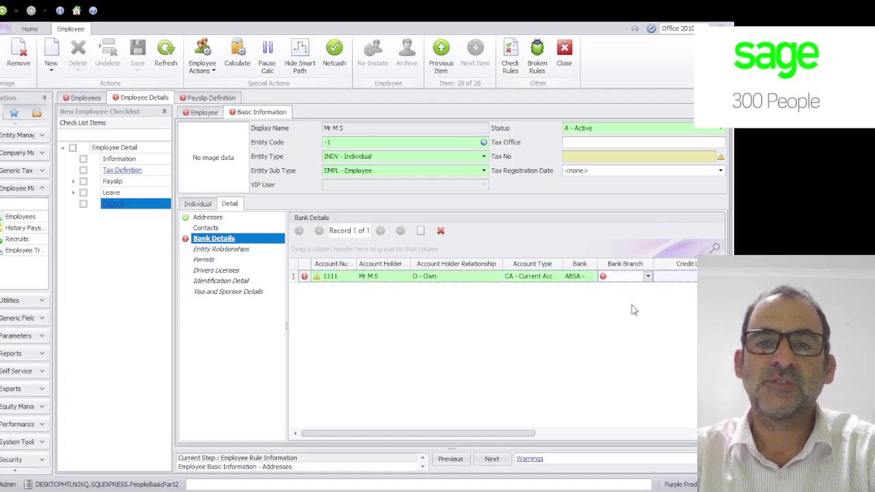
key(Tab)
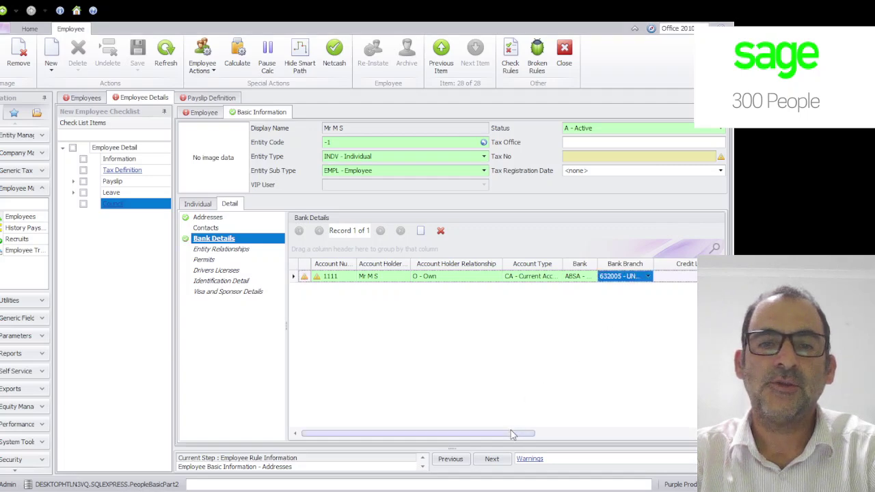
mouse_move(511, 431)
mouse_down()
mouse_move(688, 448)
mouse_move(511, 437)
mouse_up()
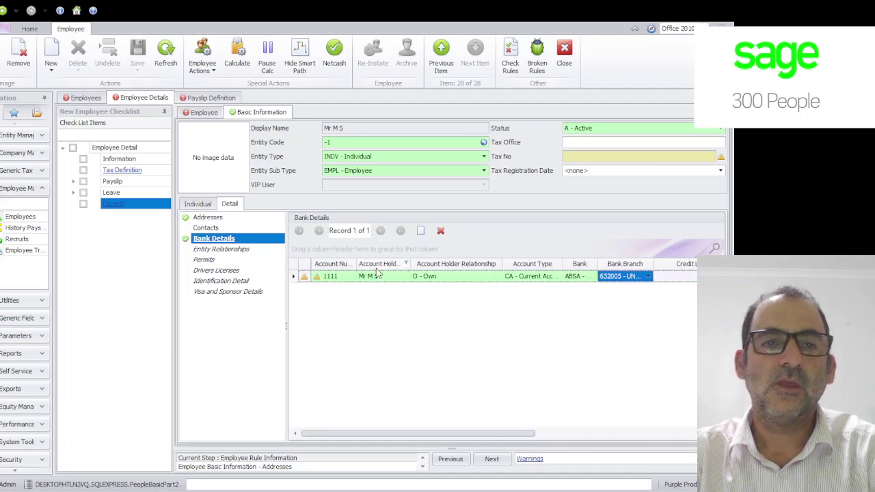
Browse Entity Relationships, Permits, Drivers Licenses, Identification and Visa sections, then open the Employee tab
click(233, 249)
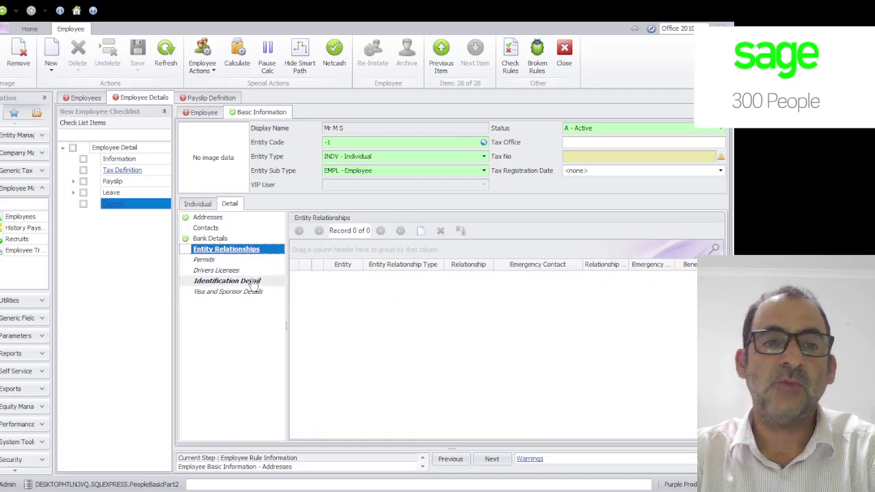
click(207, 260)
click(222, 271)
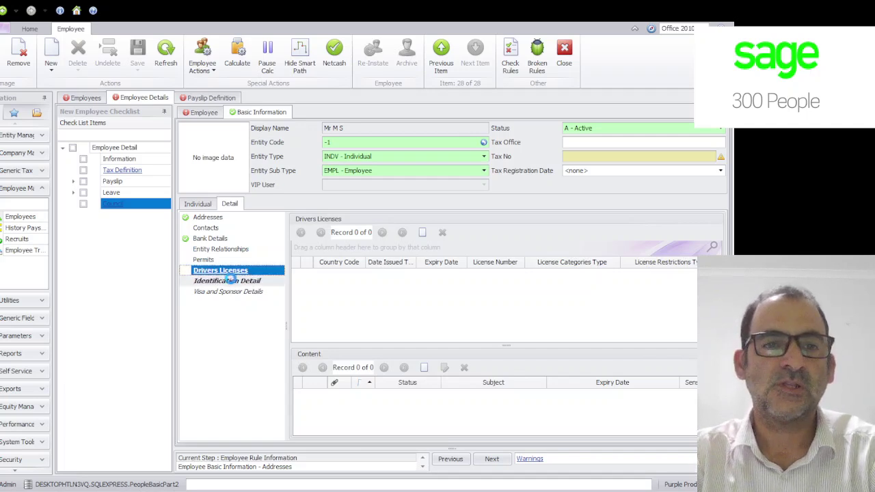
click(229, 281)
click(233, 291)
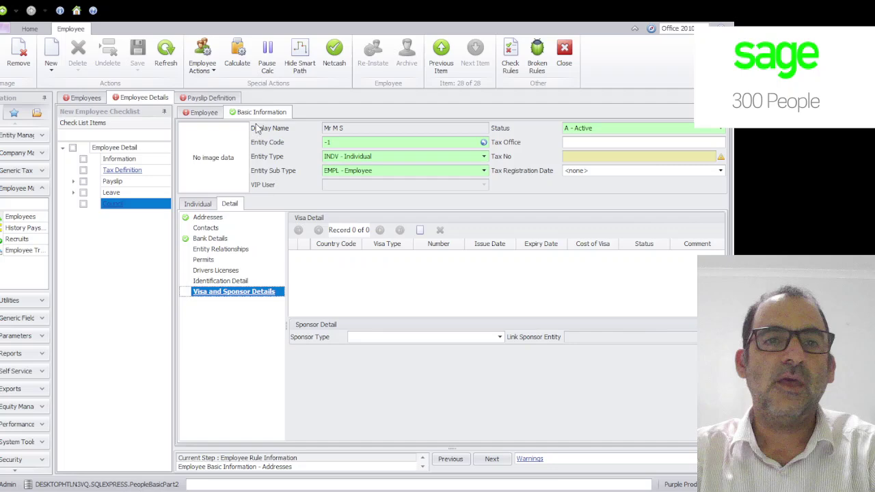
click(198, 206)
click(230, 204)
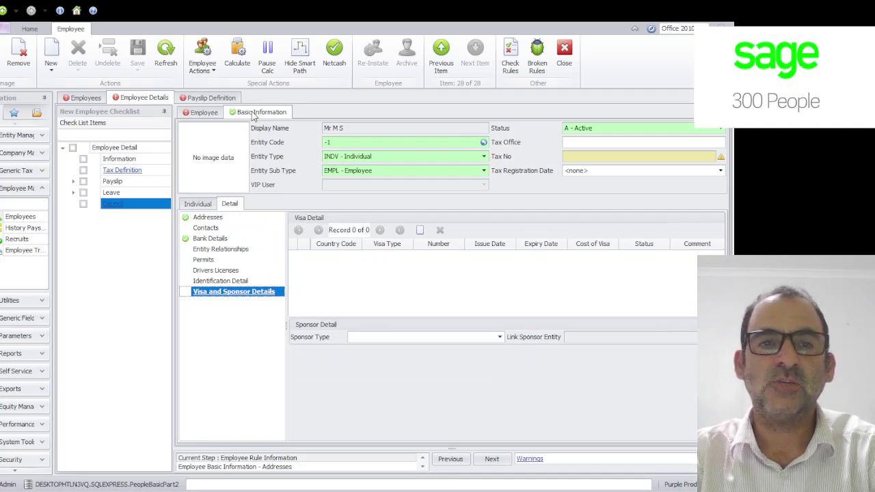
click(205, 114)
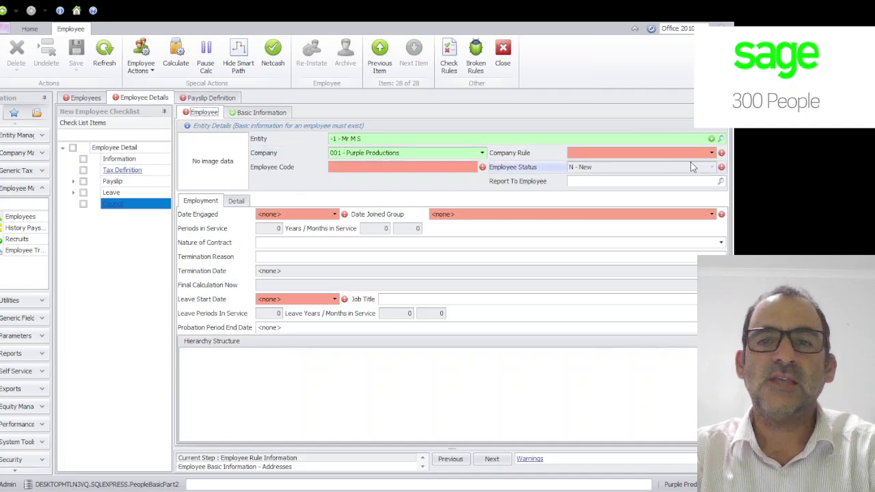
Set company rule Purple Monthly, employee code 025 and engagement dates 2019/12/01
click(712, 153)
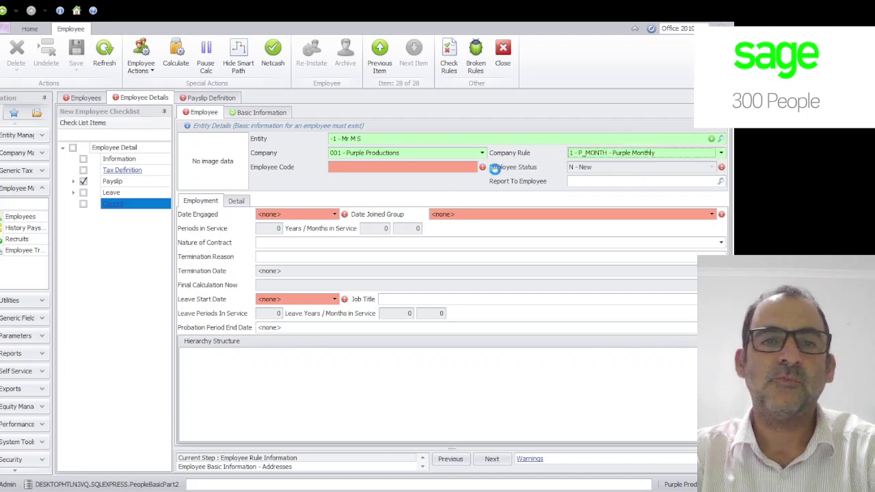
click(426, 170)
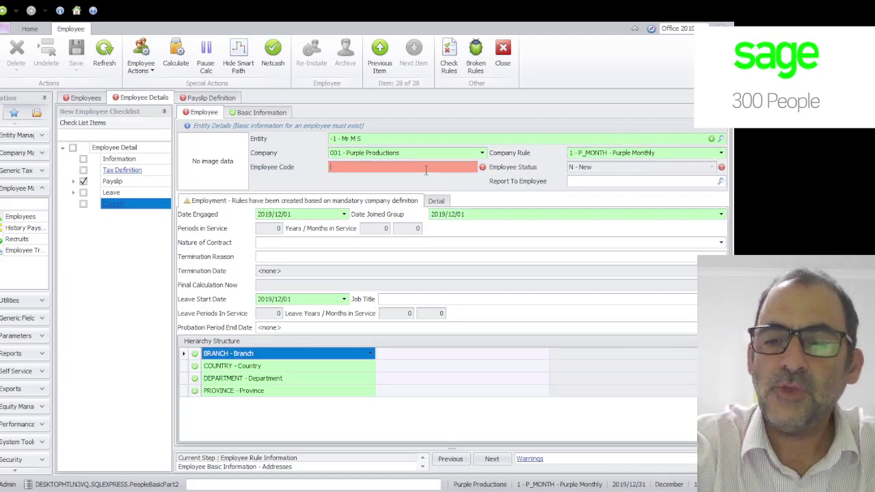
text(0)
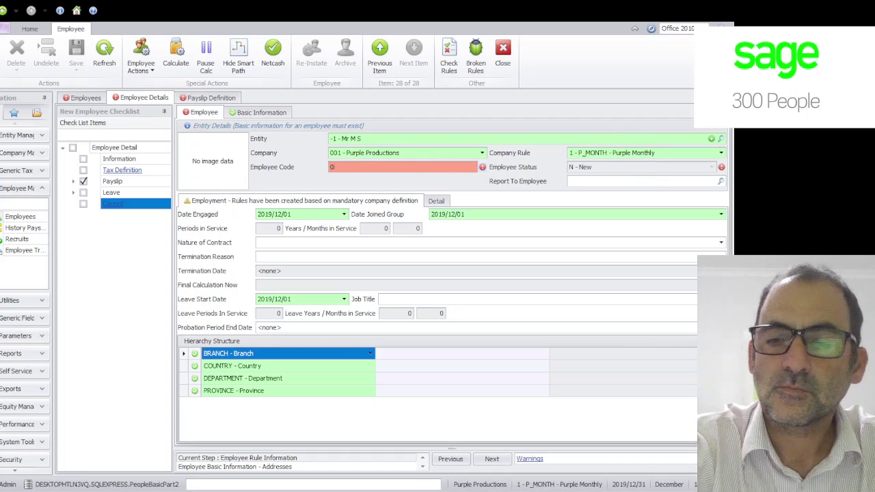
text(25)
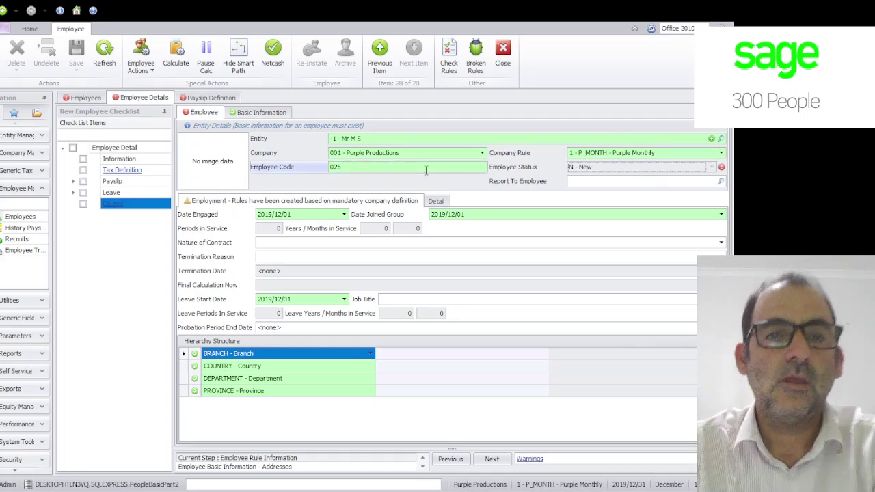
click(308, 214)
click(491, 217)
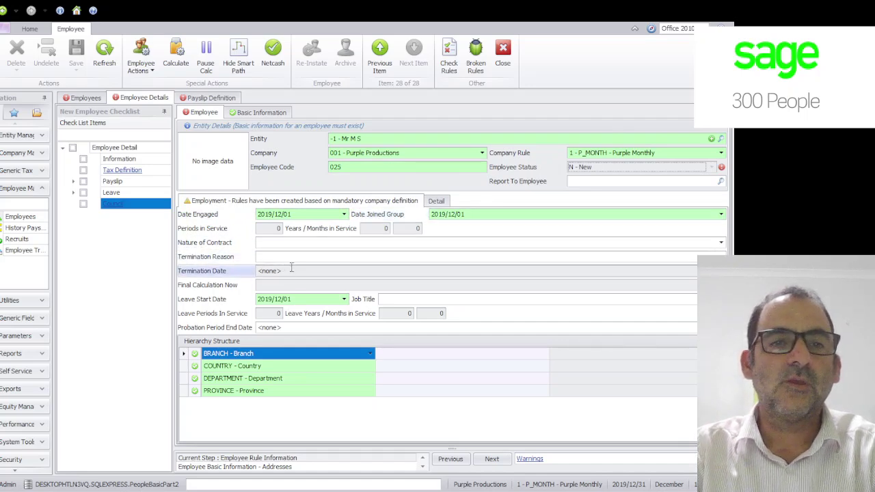
click(436, 356)
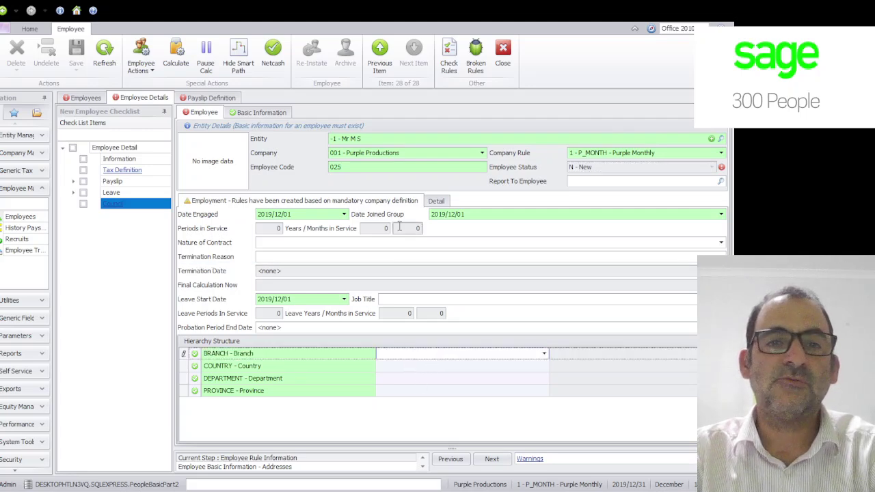
click(438, 201)
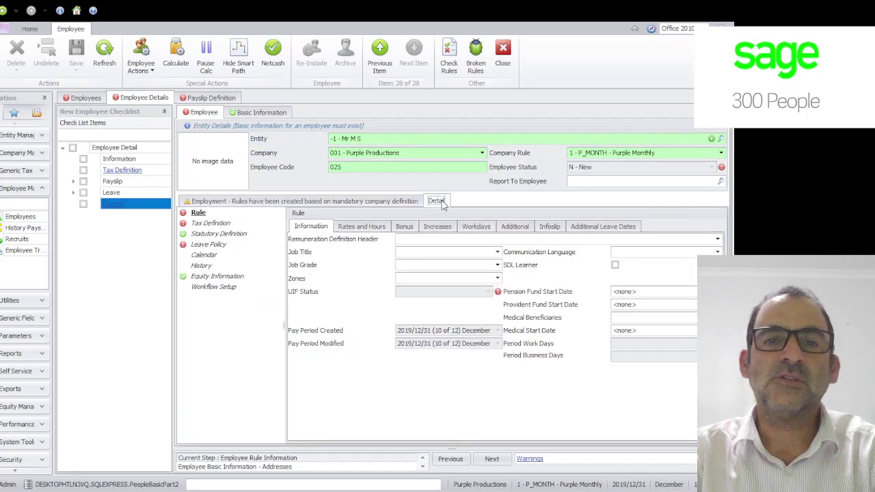
On the Rule tab, choose BASIC - Basic Salary as the remuneration definition header
click(206, 214)
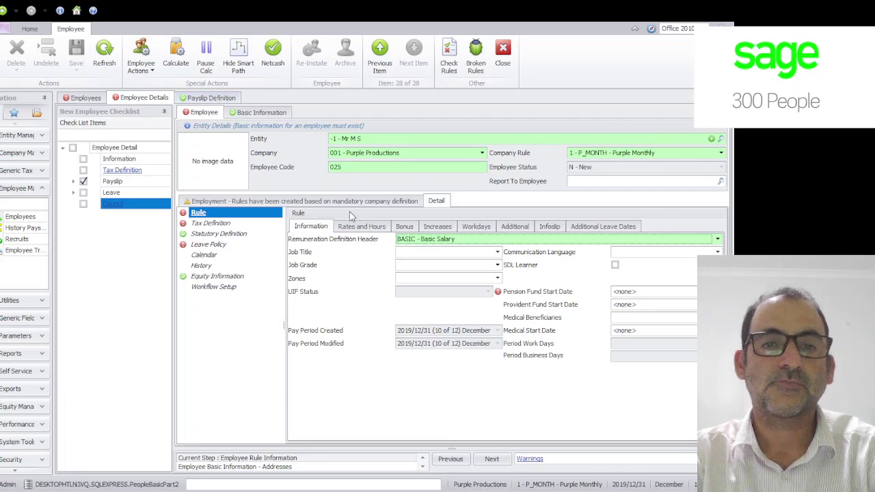
click(497, 252)
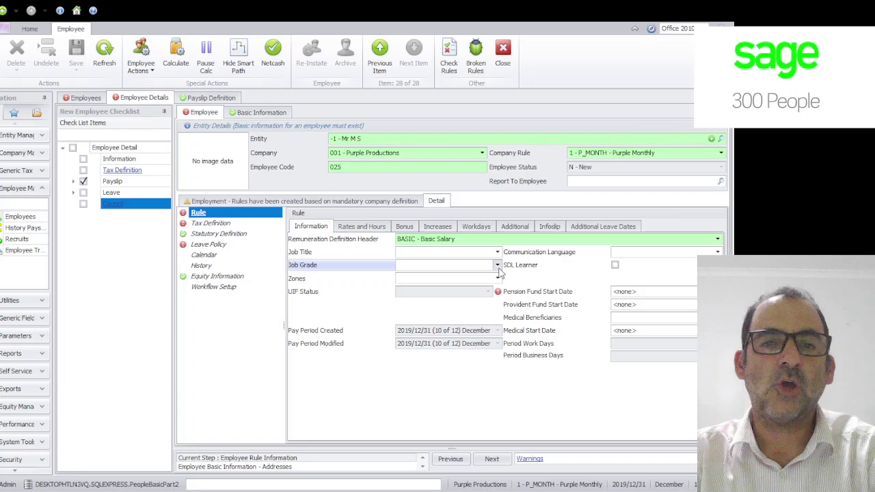
click(498, 266)
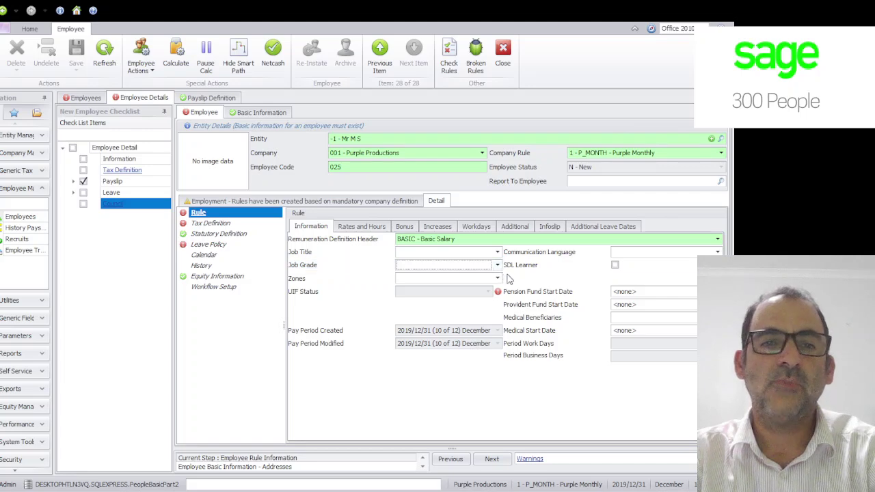
Enter a 45,000.00 period salary under Rates and Hours, giving 540,000.00 annually
click(375, 229)
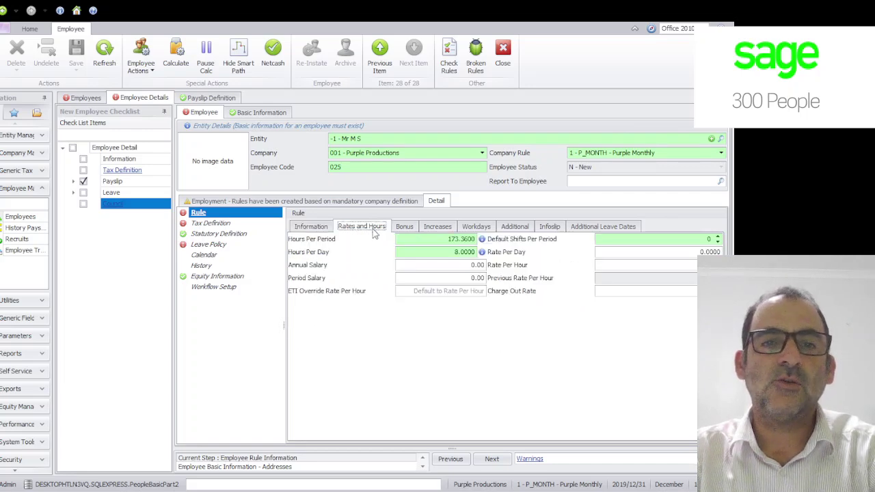
click(450, 276)
text(45,)
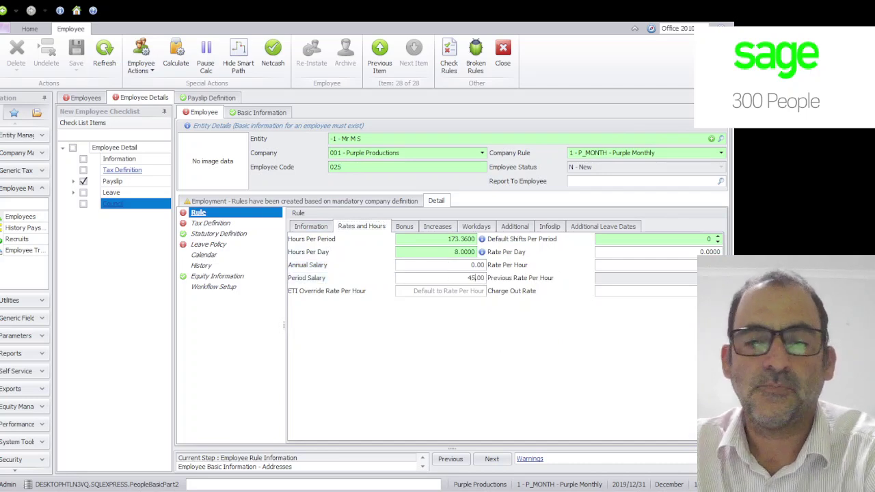
text(000)
click(604, 265)
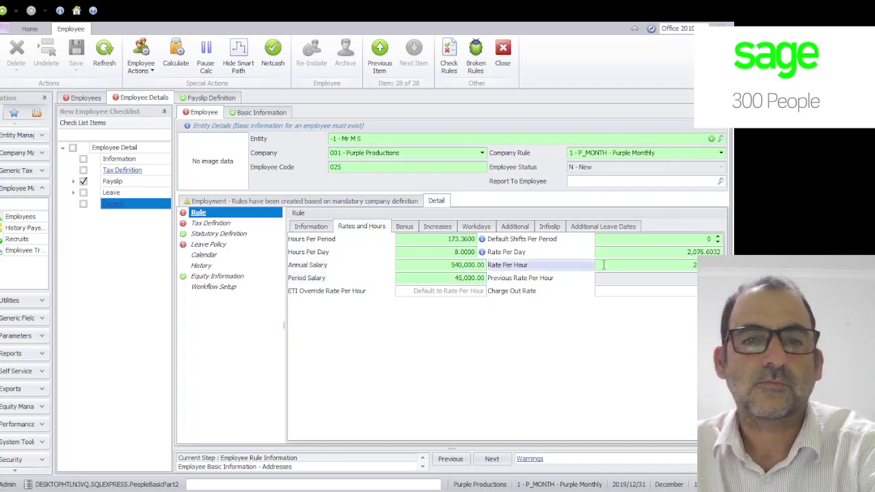
Review the Bonus, Salary Increases, Workdays, Additional Rates, Infoslip and Leave Dates tabs, then open Tax Definition
click(405, 226)
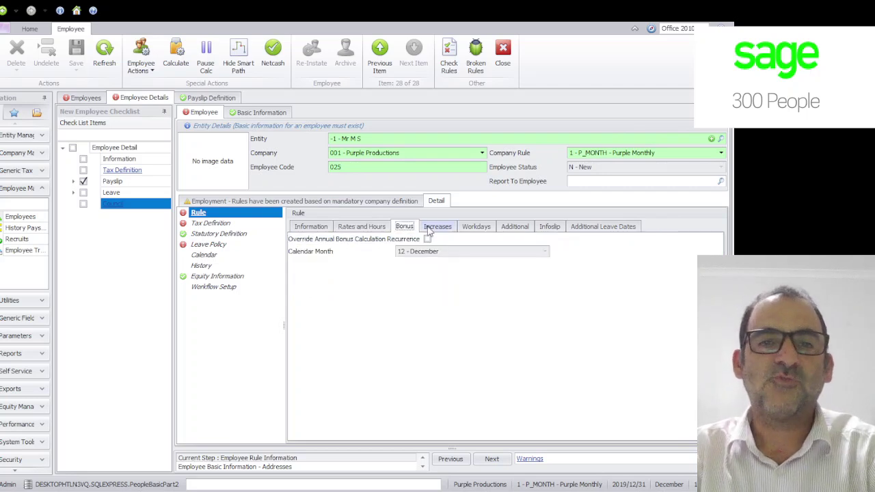
click(441, 228)
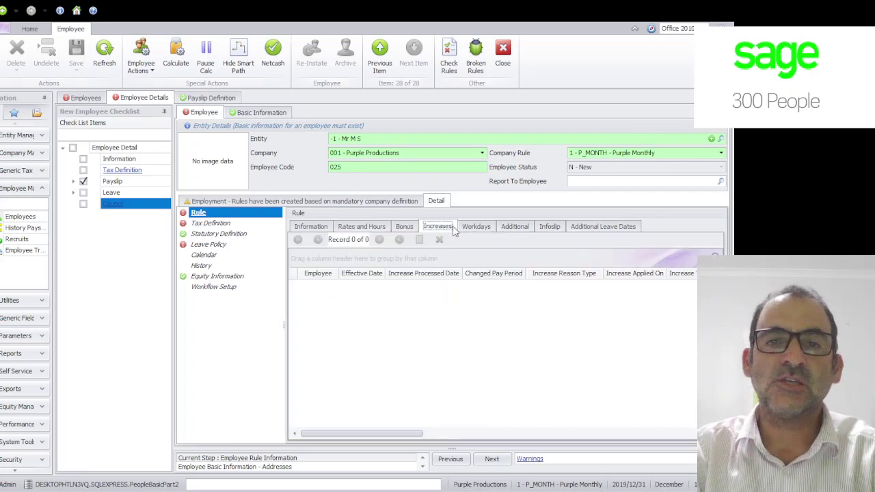
click(476, 227)
click(518, 230)
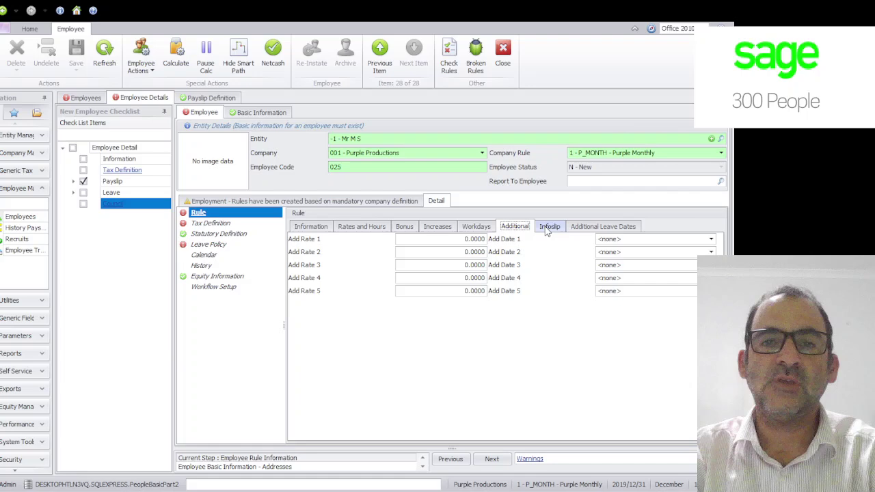
click(551, 229)
click(586, 230)
click(326, 230)
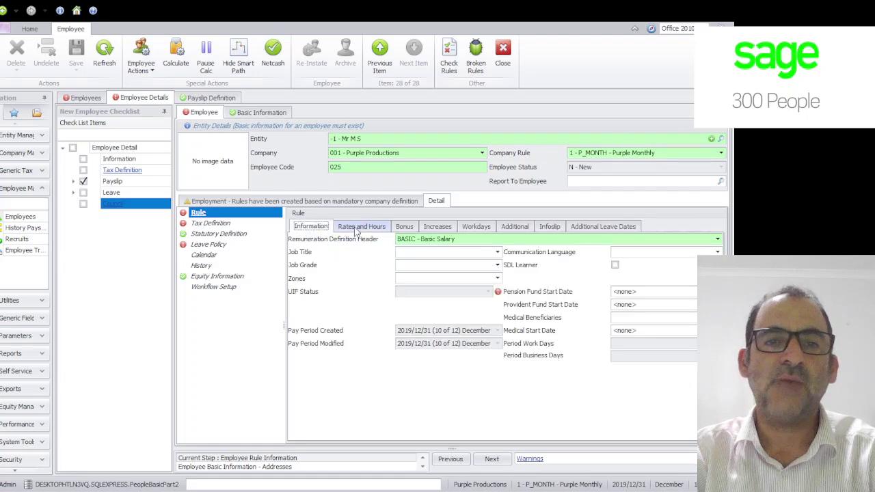
click(364, 229)
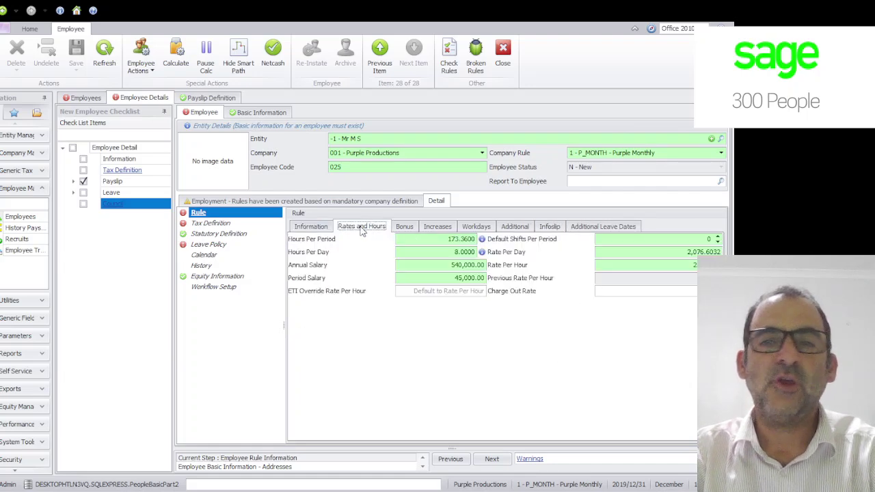
click(222, 224)
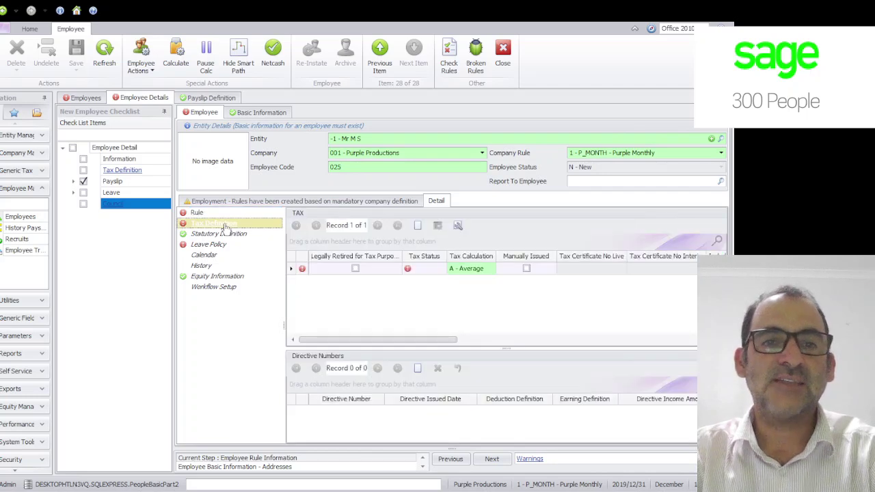
Set the tax status to ST and display the UIF statutory definition from 2019/12/01
click(439, 270)
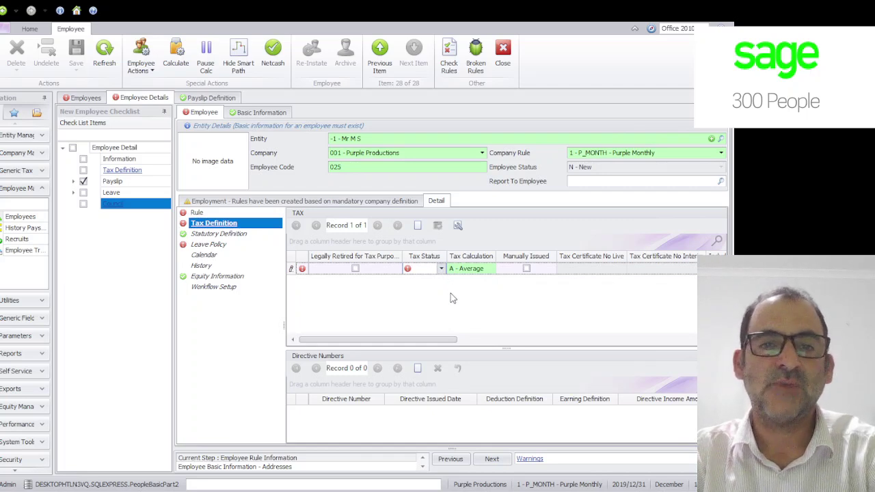
click(434, 308)
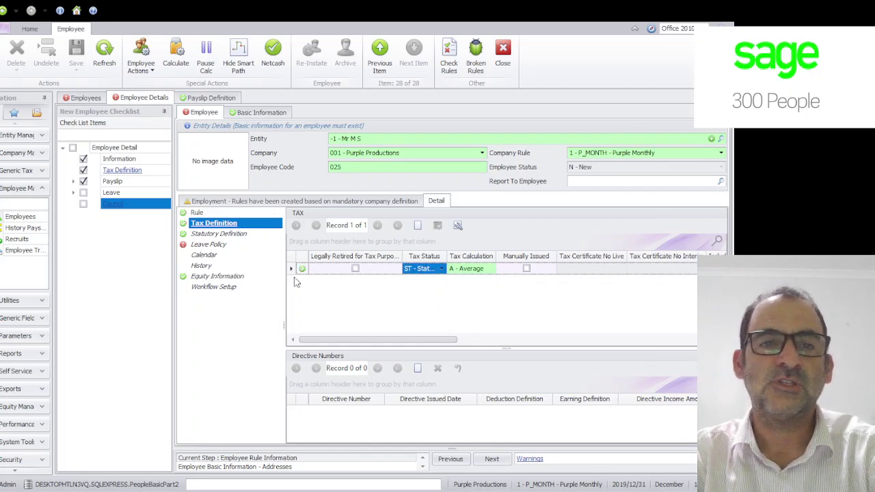
click(219, 234)
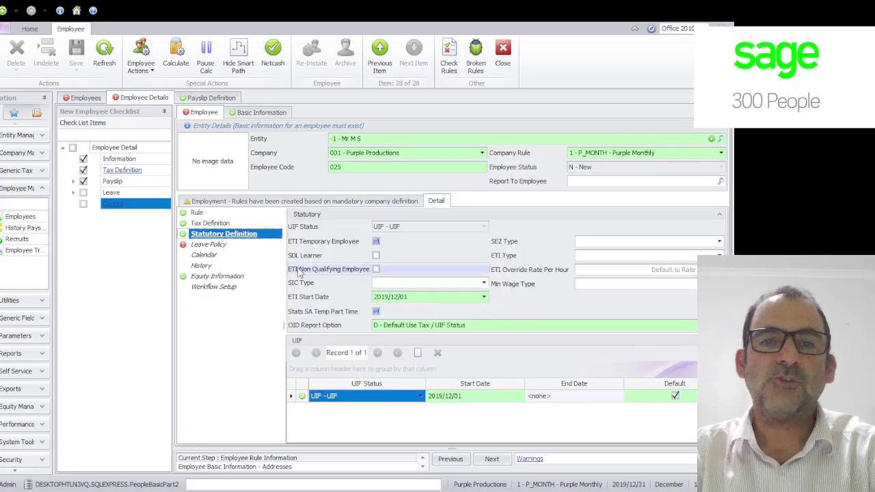
Assign the STANDARD - Standard Leave Policy, then check history and the Permanent equity information
click(210, 247)
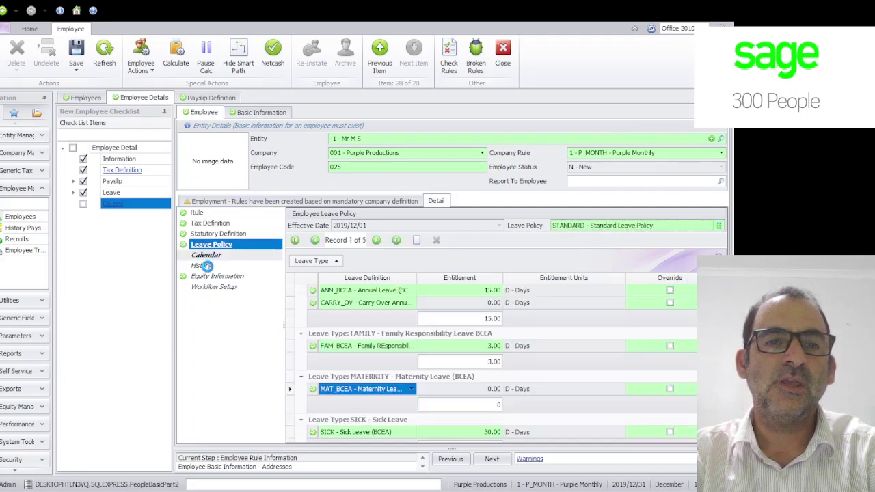
click(206, 266)
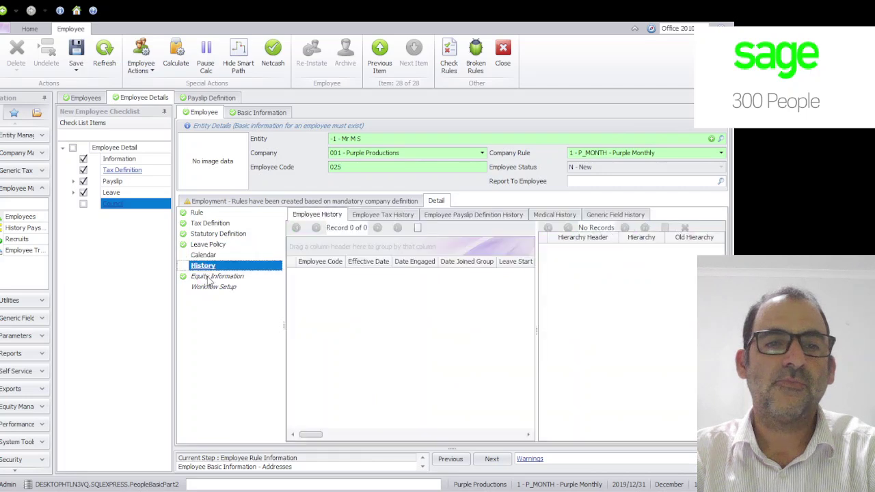
click(206, 276)
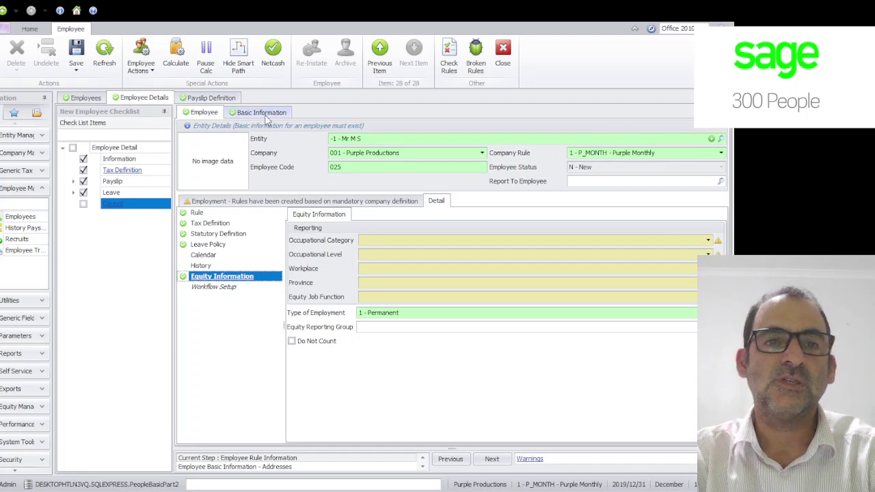
Review the basic information, personal details and employment dates, then save the Purple Productions employee record
click(264, 112)
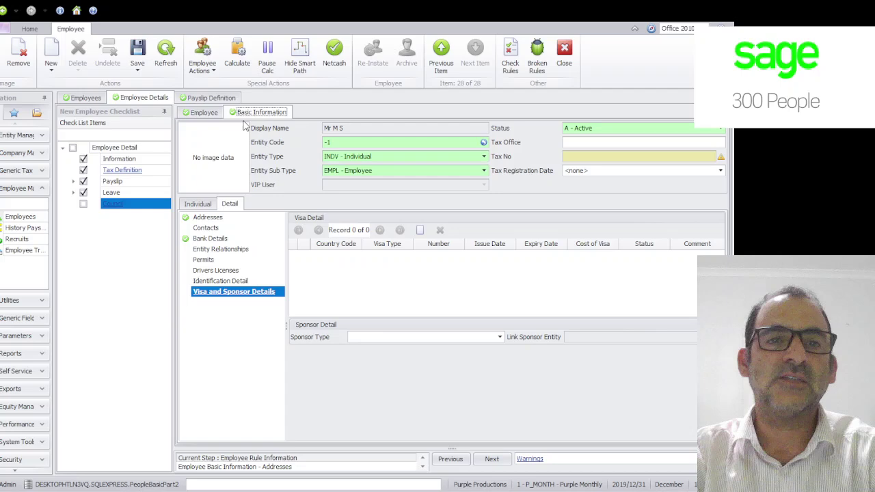
click(197, 205)
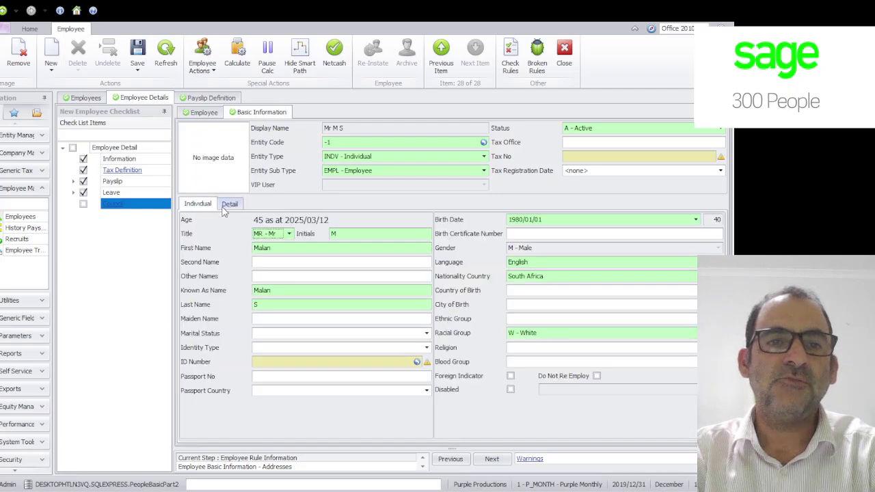
click(229, 205)
click(205, 115)
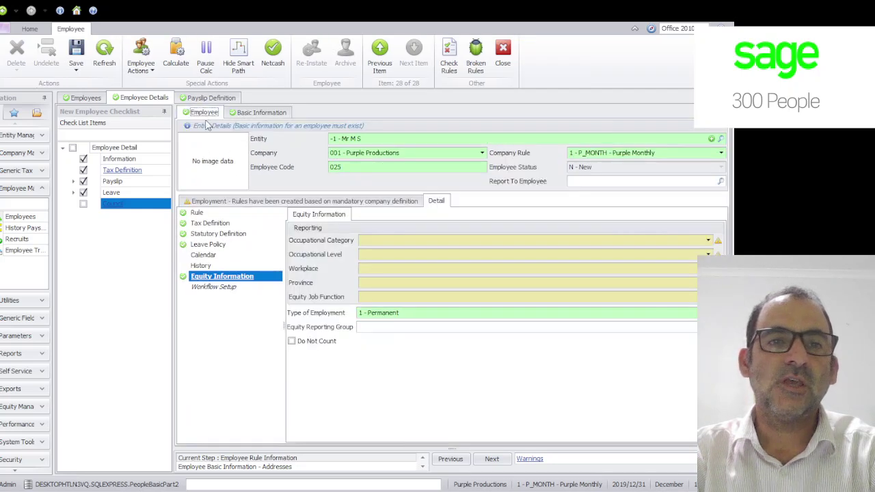
click(212, 202)
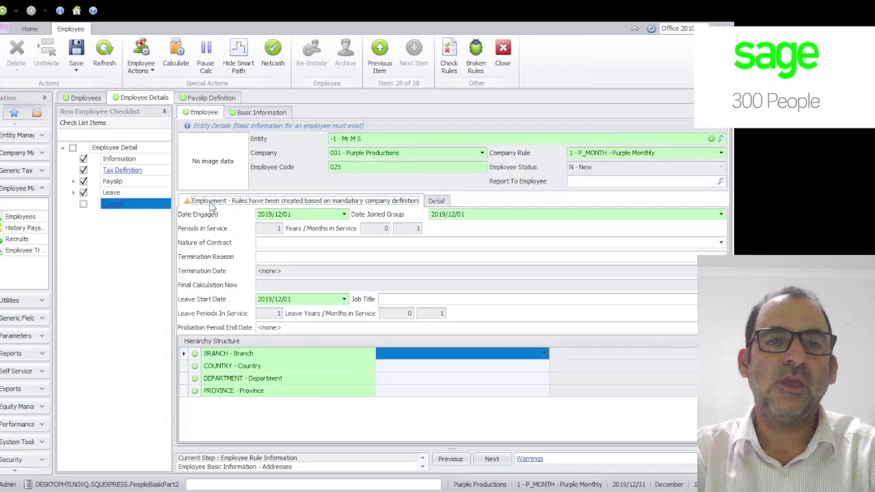
click(438, 201)
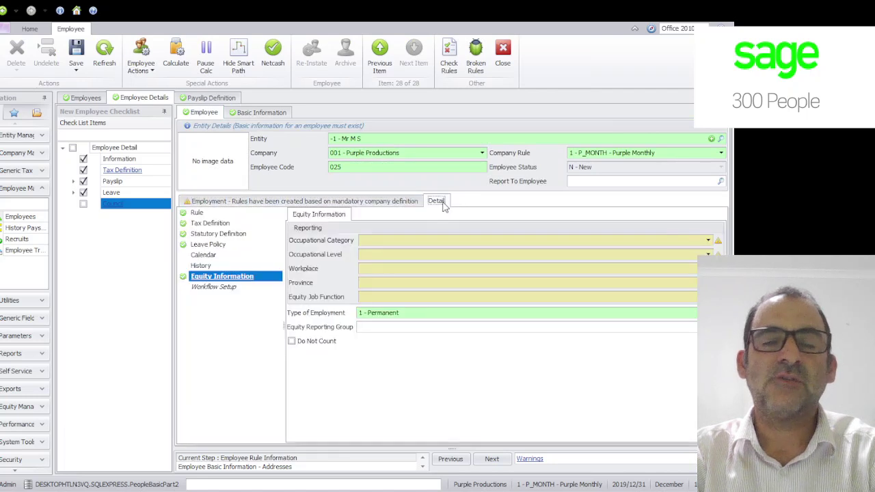
click(76, 54)
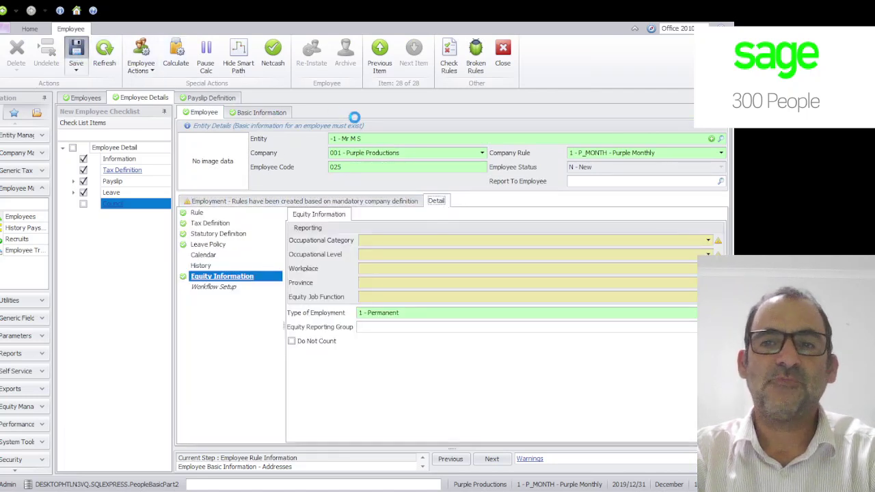